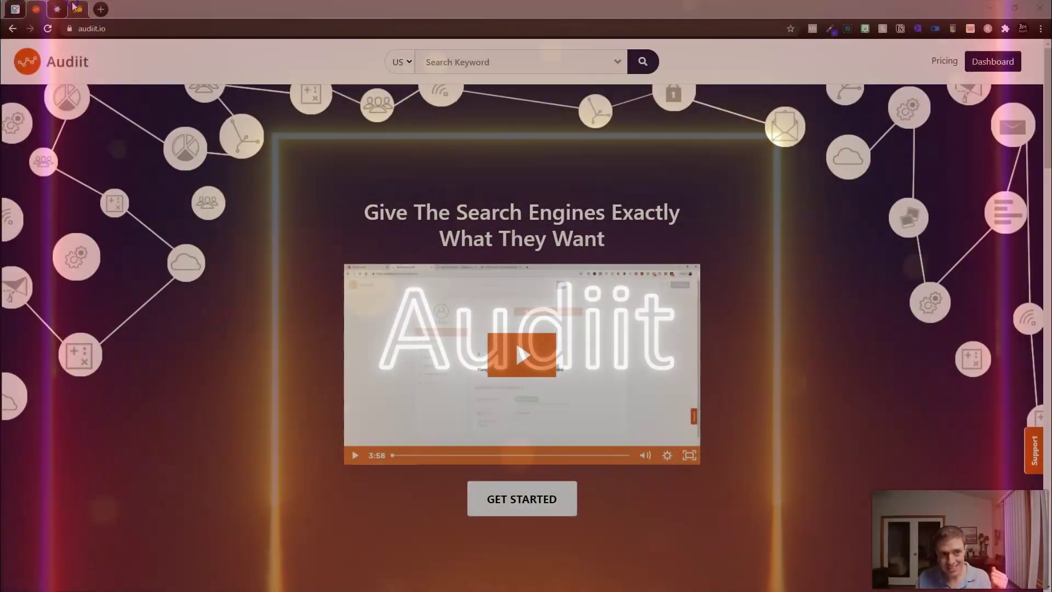
Step: Switch to the tab with the AppSumo deal for the Audiit.io SEO Competition Analysis Tool
click(75, 8)
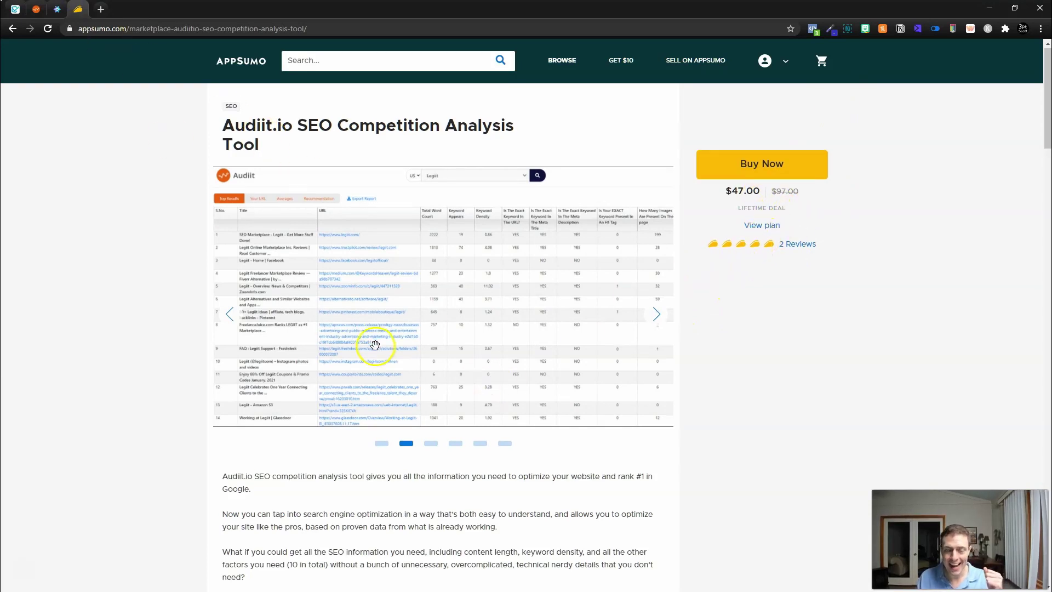
Step: Highlight 'Legiit Marketplace' in the founder's pinned review, then show the Legiit homepage from its top
scroll(376, 346, down, 20)
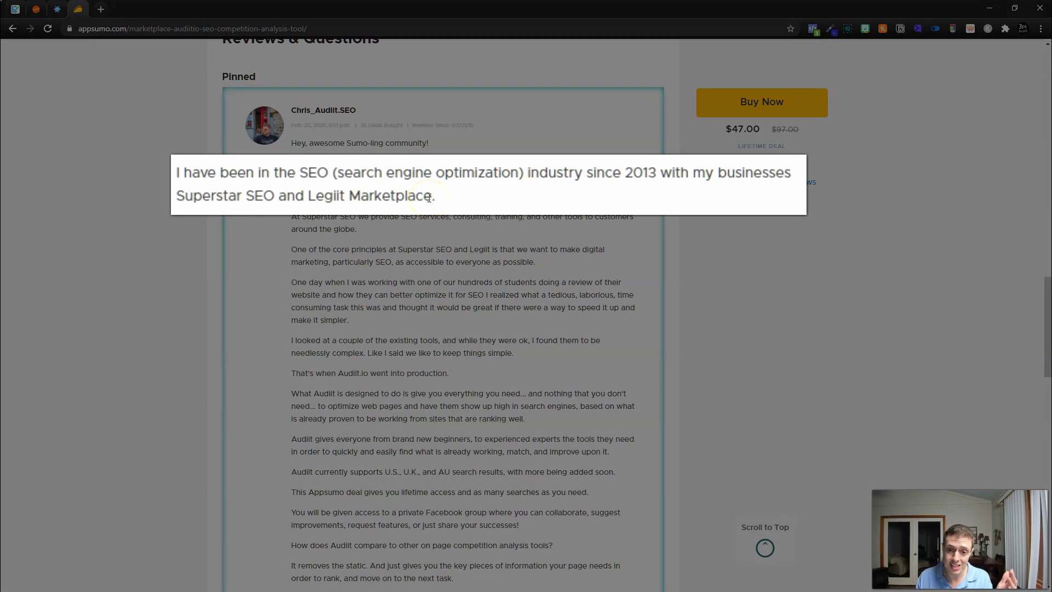
drag(428, 196, 364, 196)
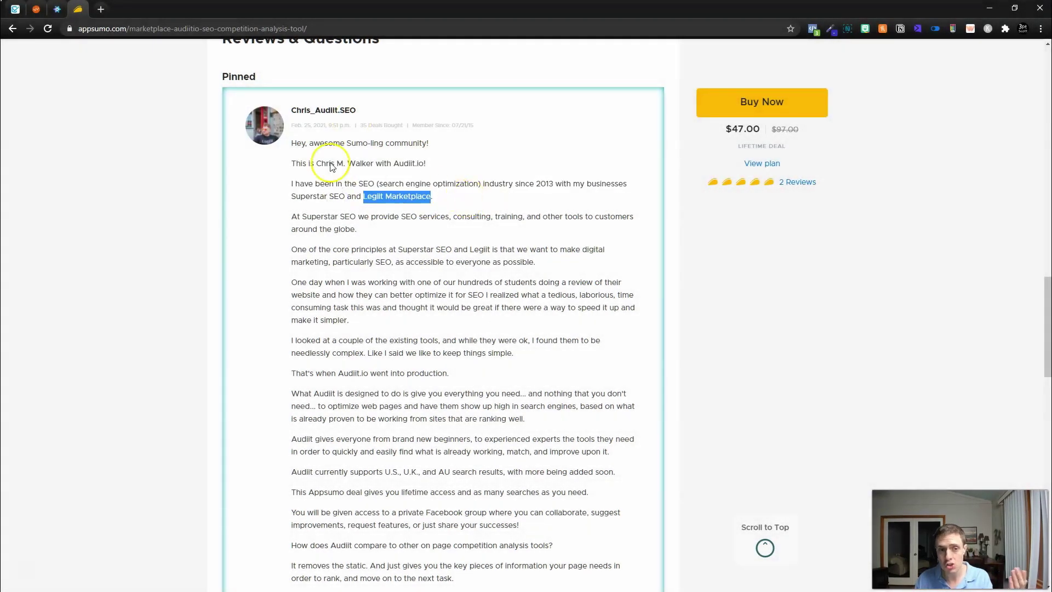
click(15, 9)
scroll(429, 441, up, 4)
scroll(429, 442, up, 7)
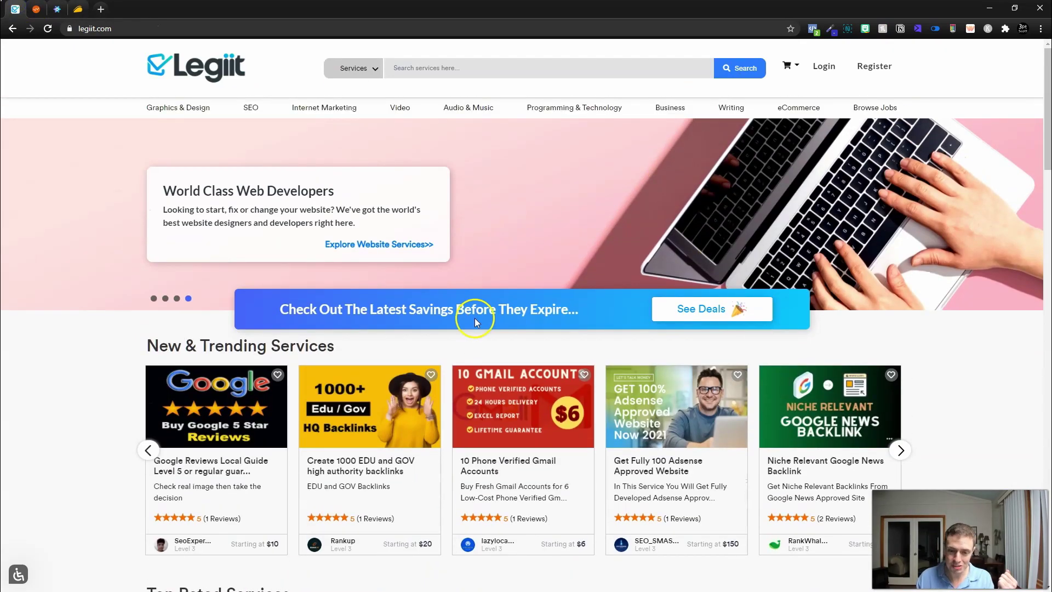
Step: Search Legiit for '3d s', view the 3D Social Video Clips service, then return to AppSumo
click(416, 66)
text(3d social media clips)
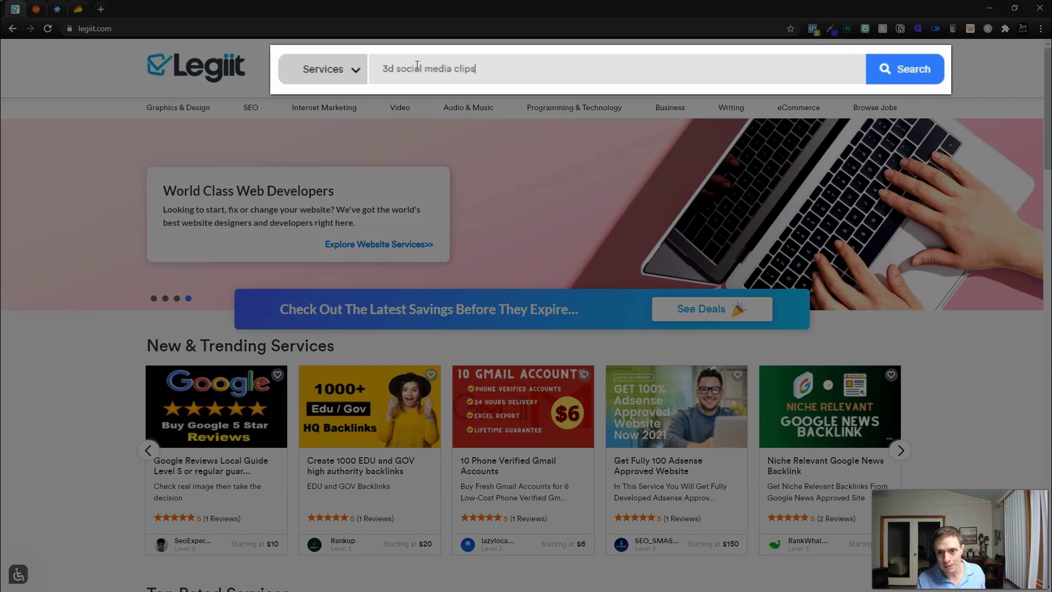
click(359, 97)
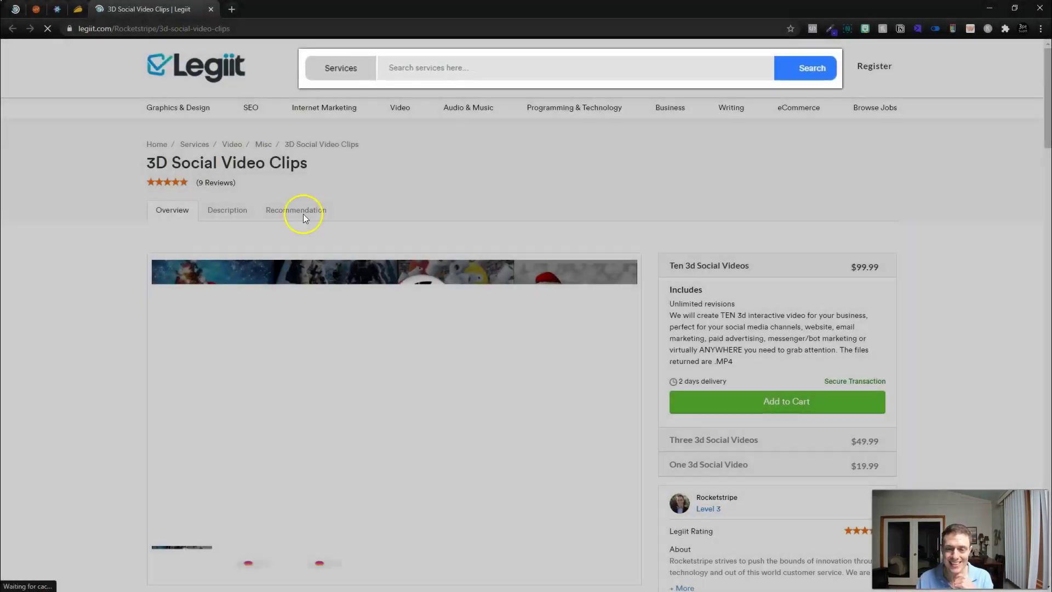
scroll(564, 372, down, 5)
scroll(614, 399, up, 3)
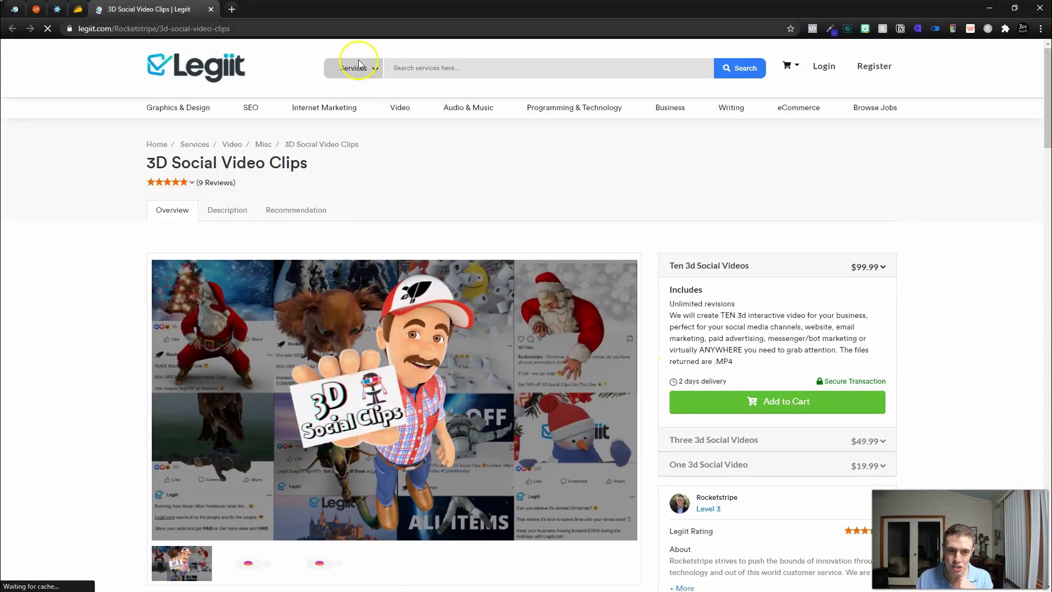
click(210, 9)
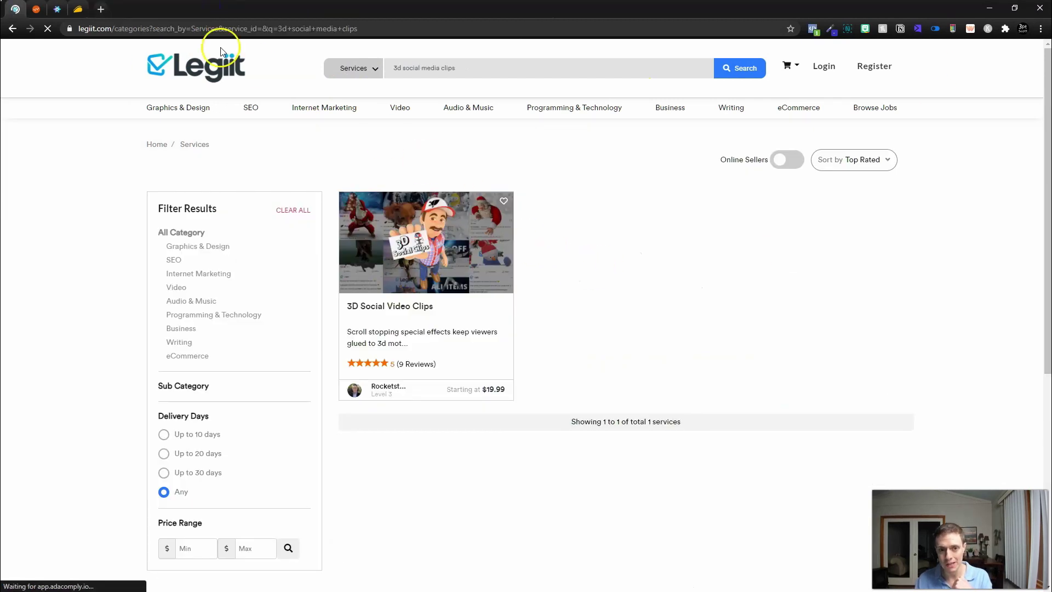
click(78, 9)
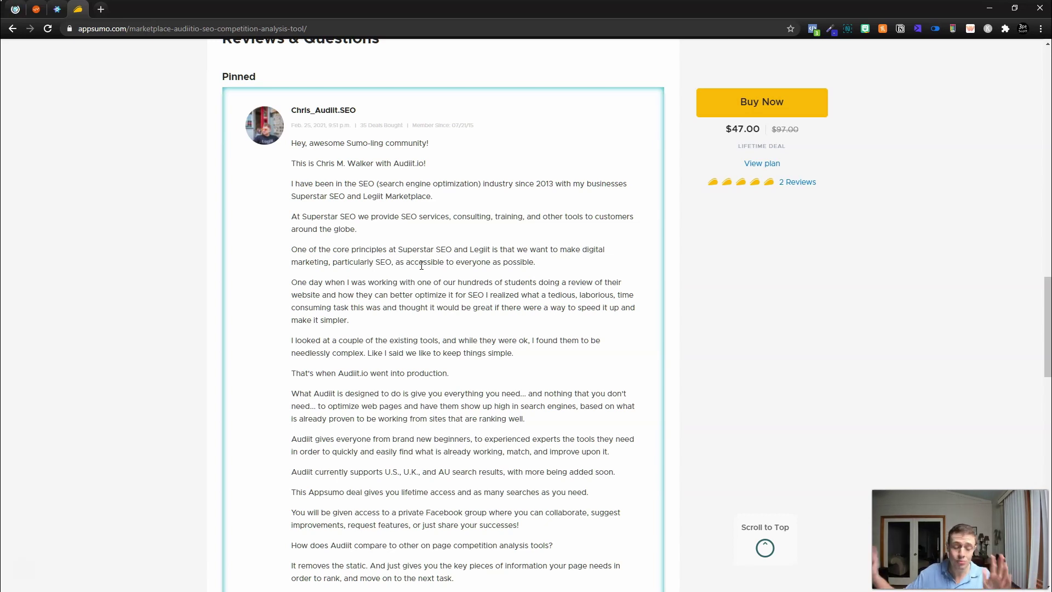
Step: Review the $47 deal's features from Unlimited Searches to Beginner Friendly, then go to the Viddyoze article
scroll(238, 334, up, 8)
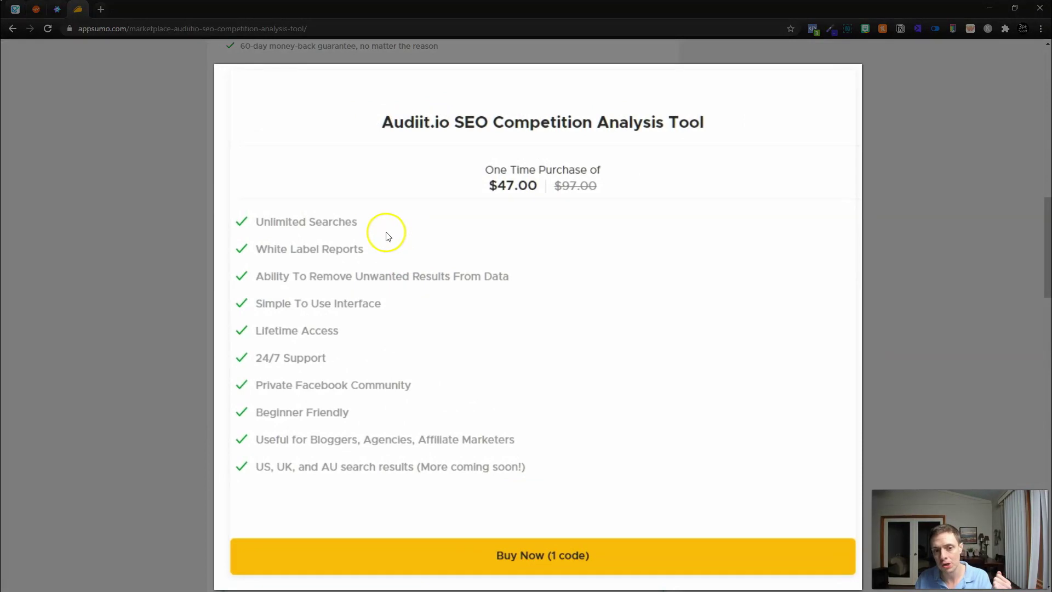
drag(384, 233, 247, 225)
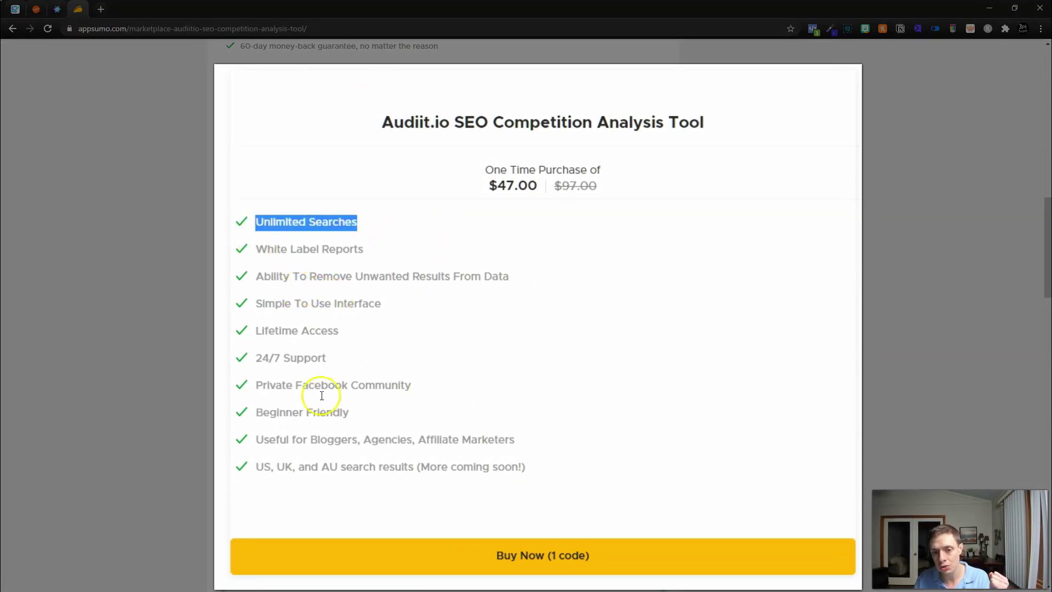
scroll(275, 133, up, 1)
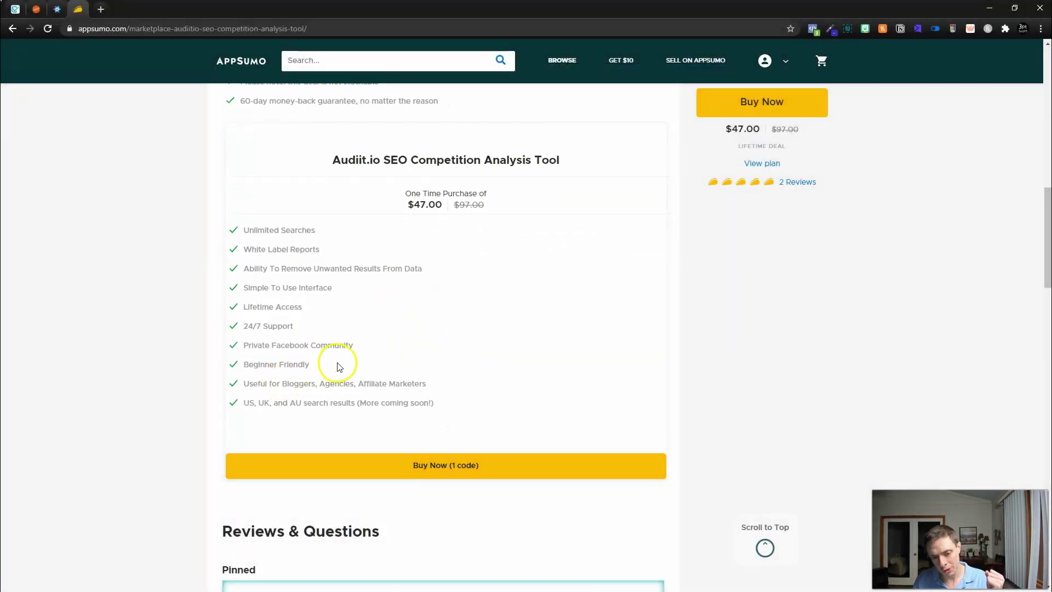
drag(224, 361, 230, 362)
click(340, 380)
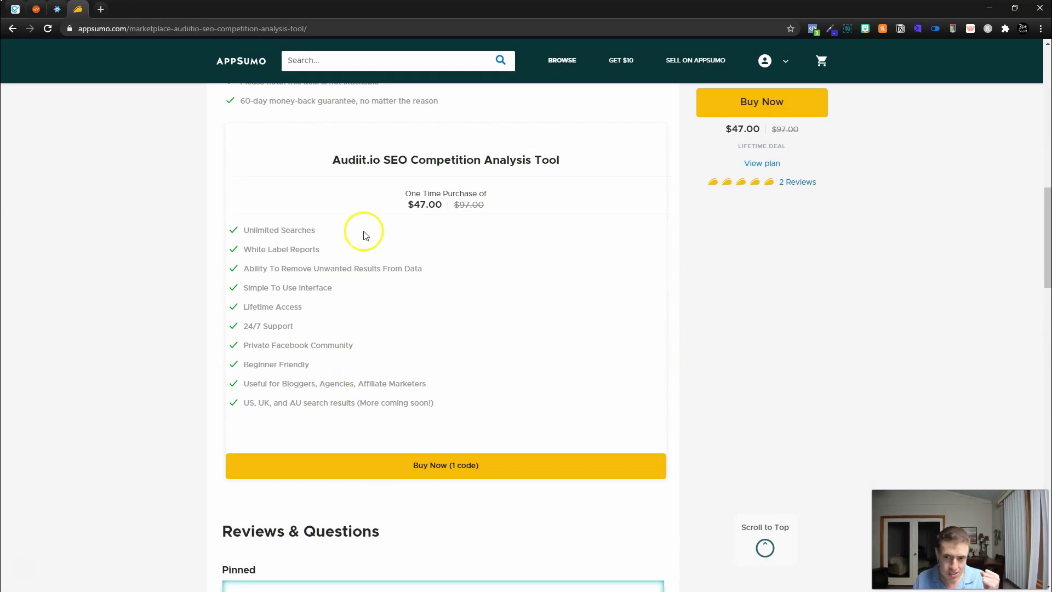
scroll(351, 302, up, 3)
scroll(351, 302, up, 10)
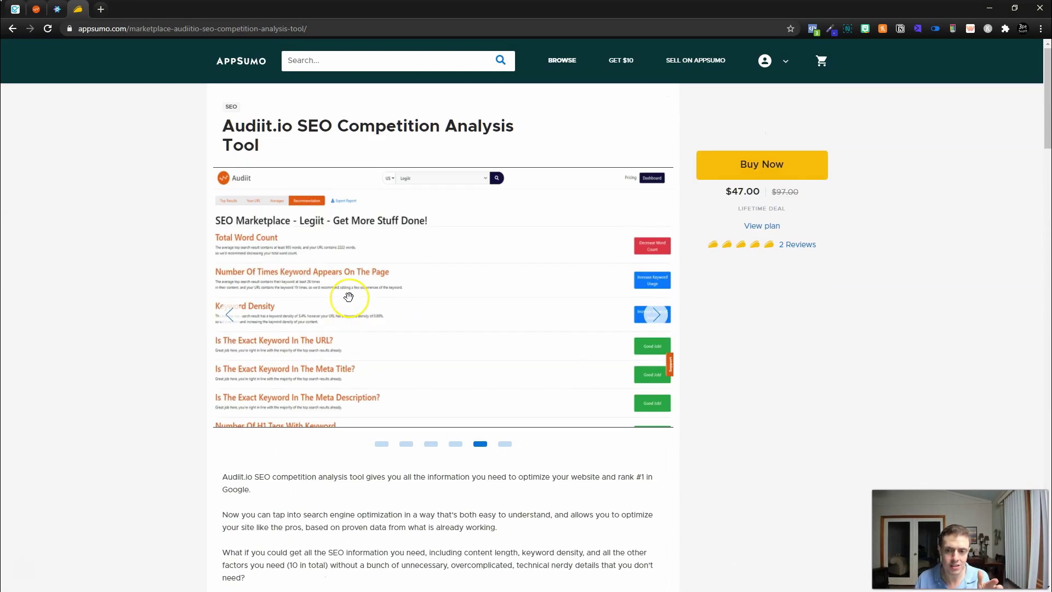
click(57, 9)
Step: Cut the Viddyoze vs Renderforest article's URL and highlight its title keyword, then return to Audiit
click(234, 34)
key(ctrl+c)
key(BackSpace)
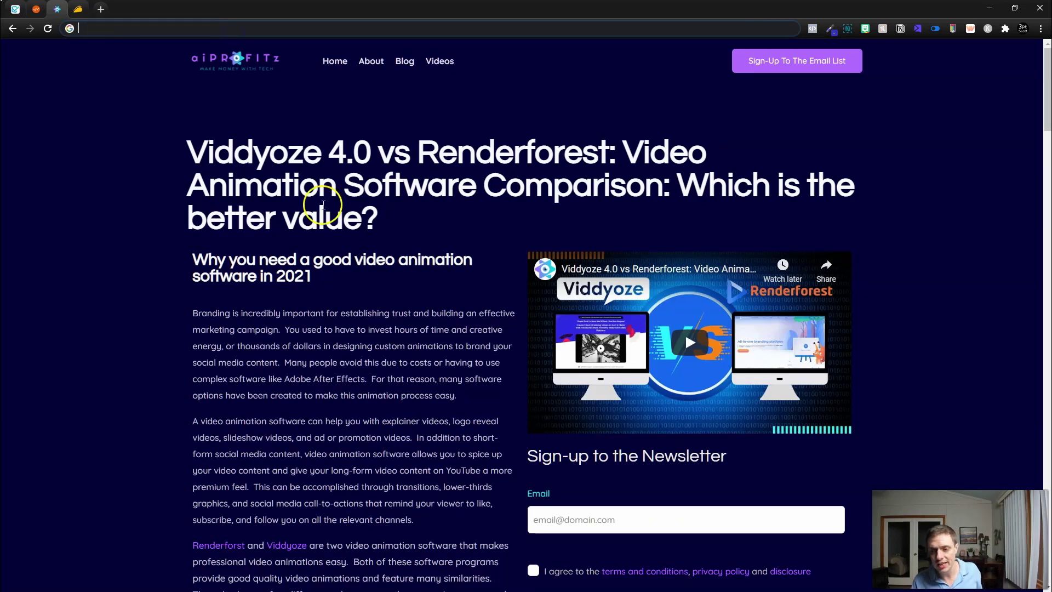
drag(209, 154, 594, 157)
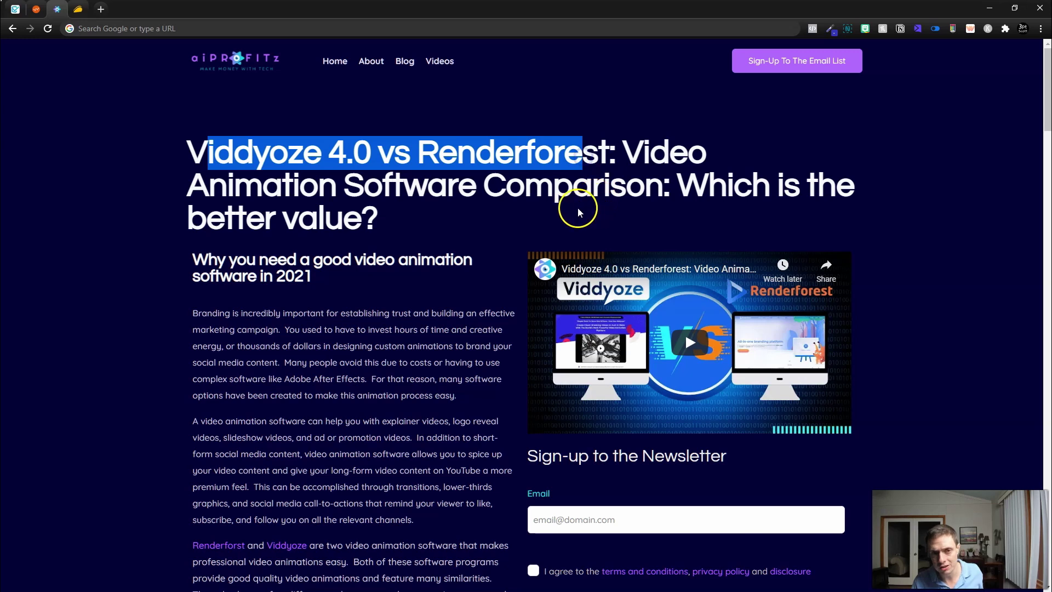
click(122, 28)
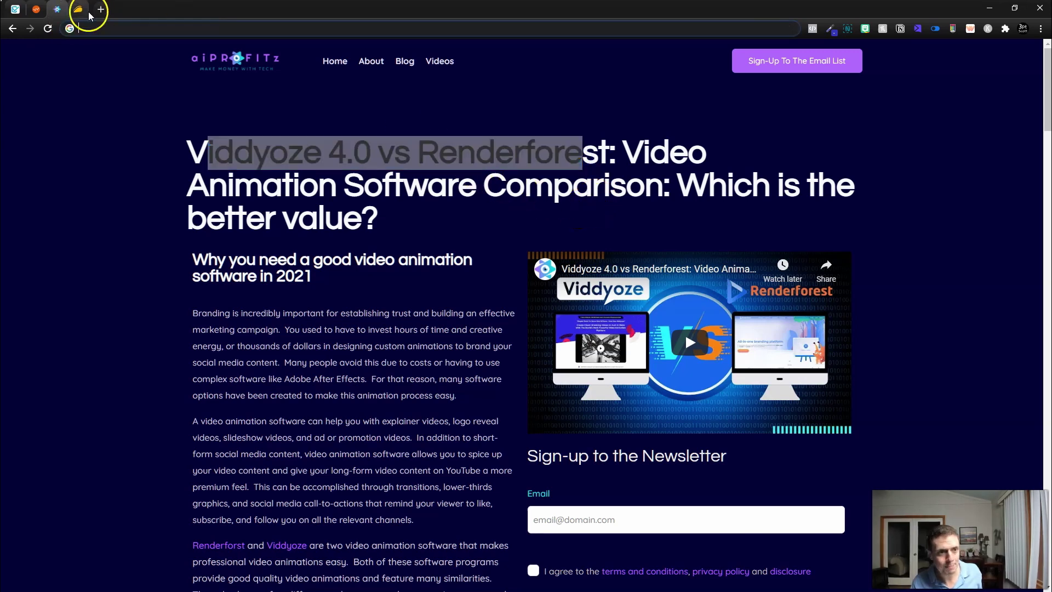
click(38, 9)
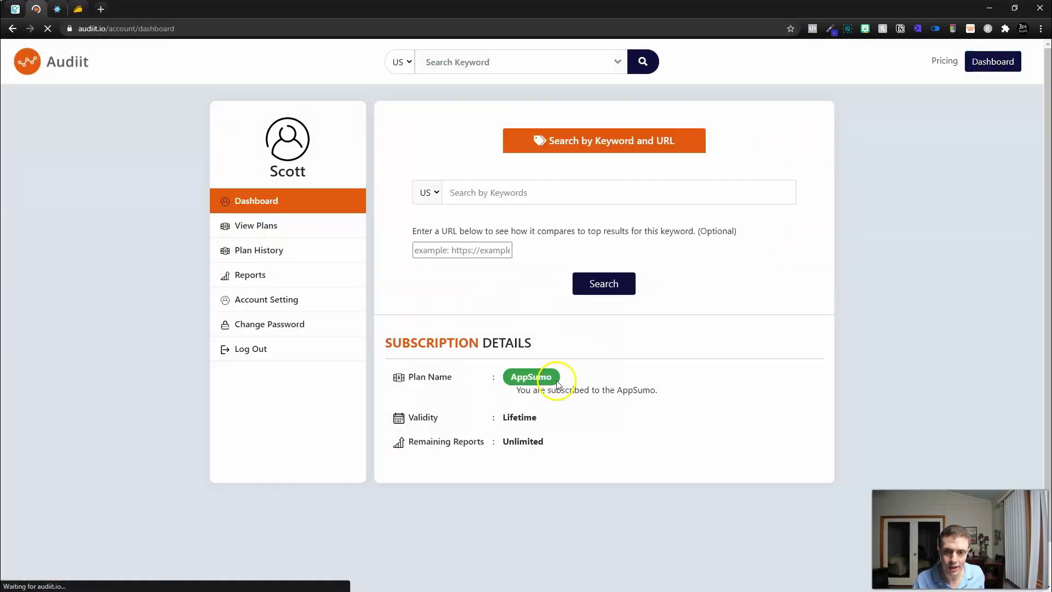
Step: Search Audiit for the keyword 'viddyoze vs renderforest' with the pasted aiPROFITz article URL
click(604, 141)
click(446, 303)
key(ctrl+v)
click(552, 219)
text(viddyoze vs renderforest)
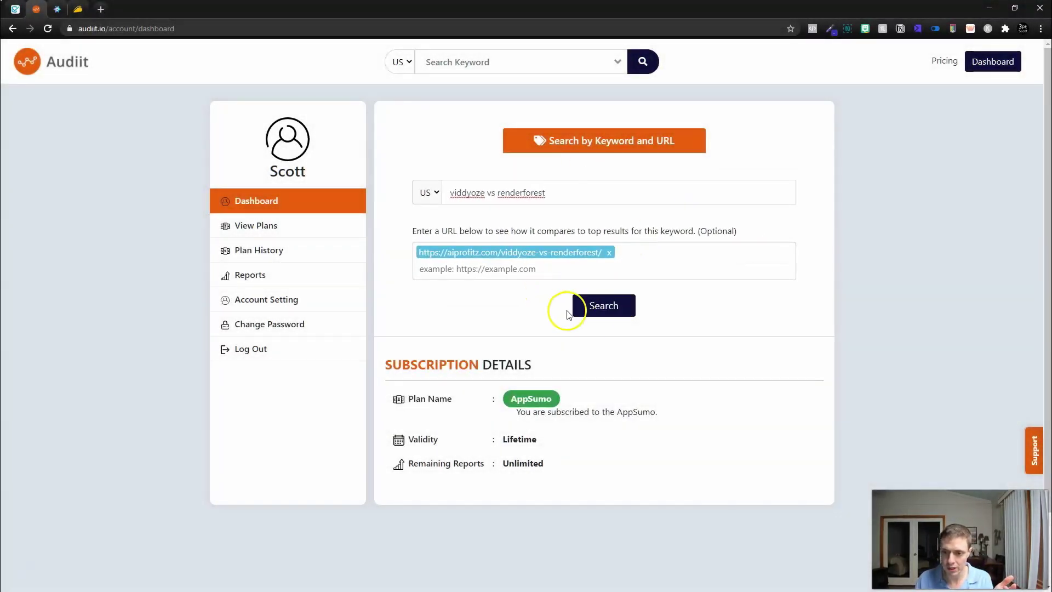
click(601, 304)
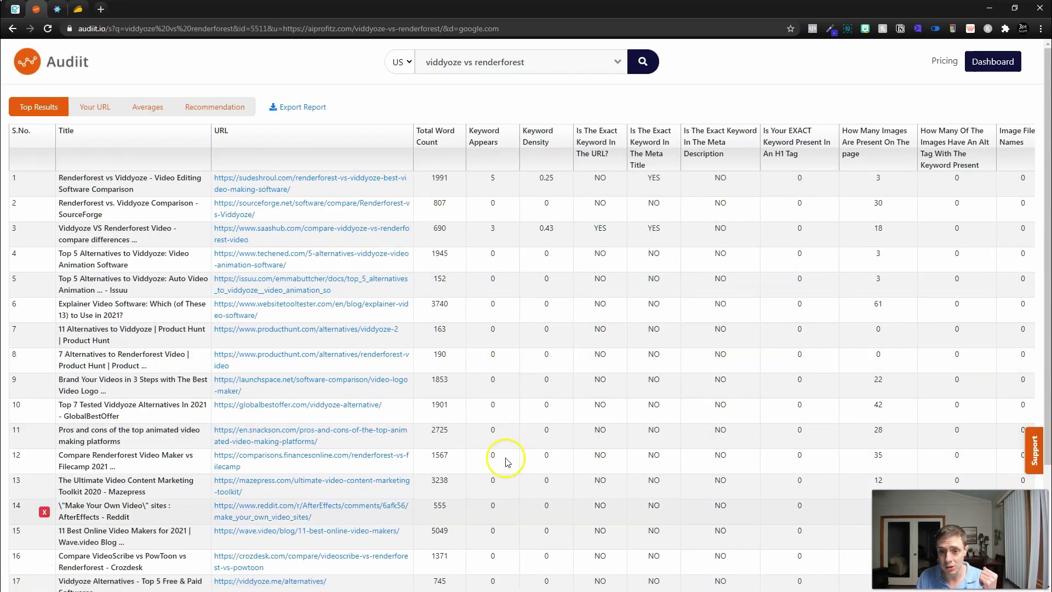
scroll(394, 286, down, 3)
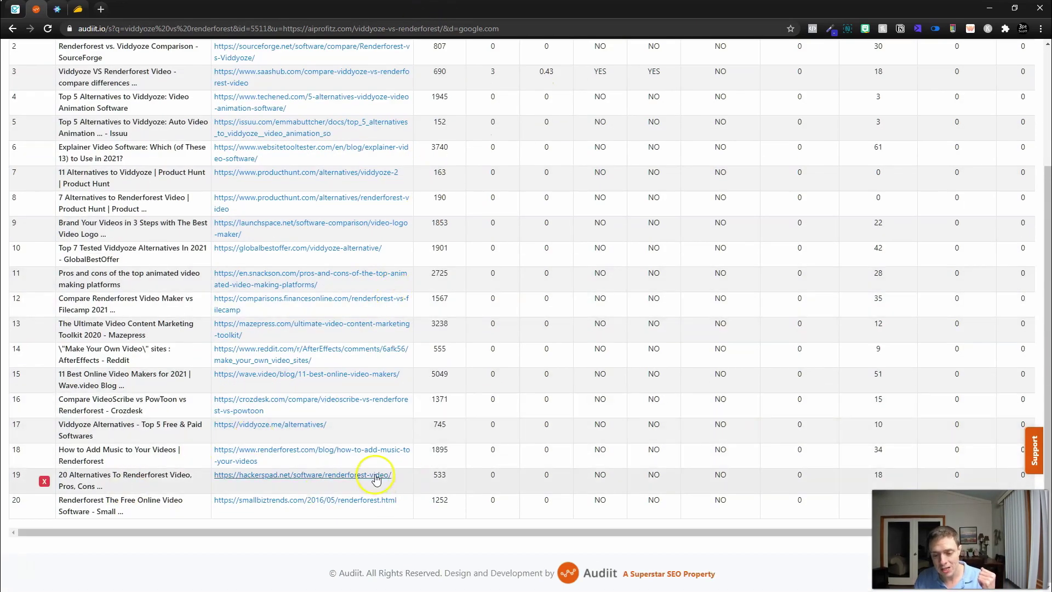
scroll(375, 479, up, 3)
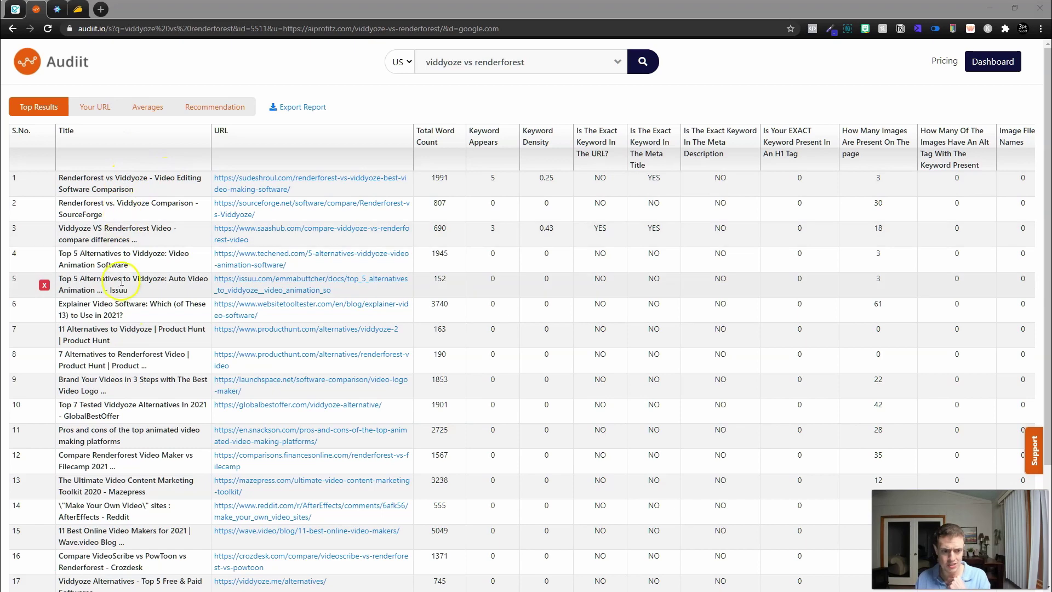
Step: Remove the Issuu result from the top-results table and confirm the removal
scroll(121, 302, down, 1)
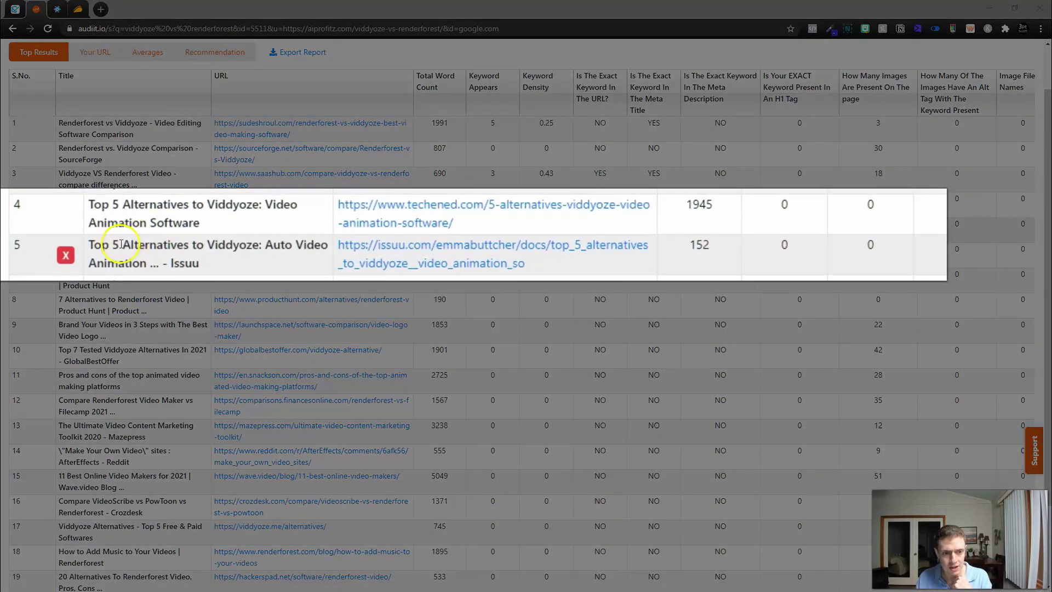
drag(121, 244, 247, 266)
click(247, 266)
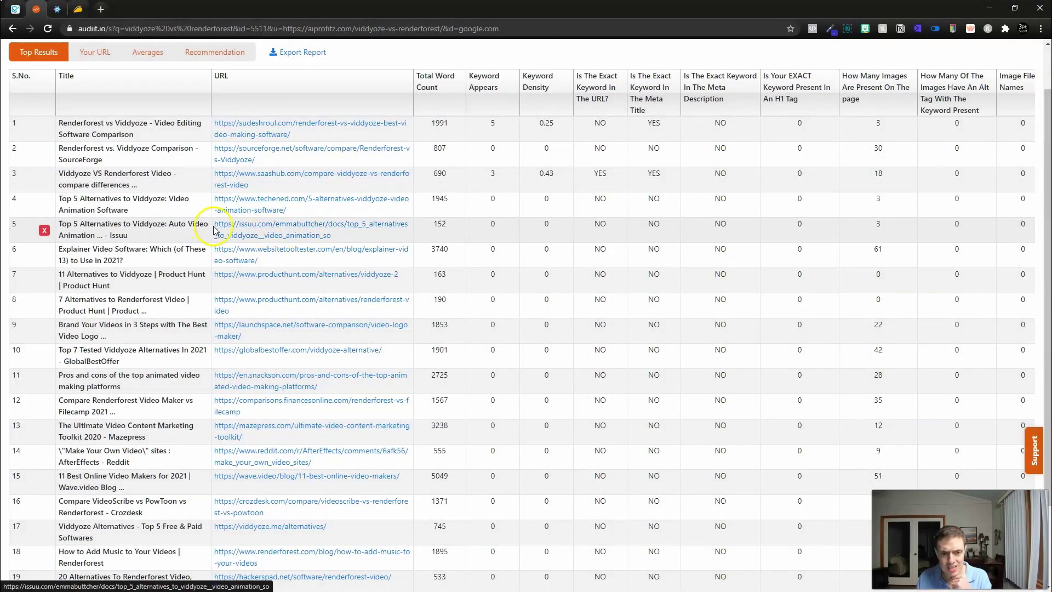
click(44, 230)
click(545, 380)
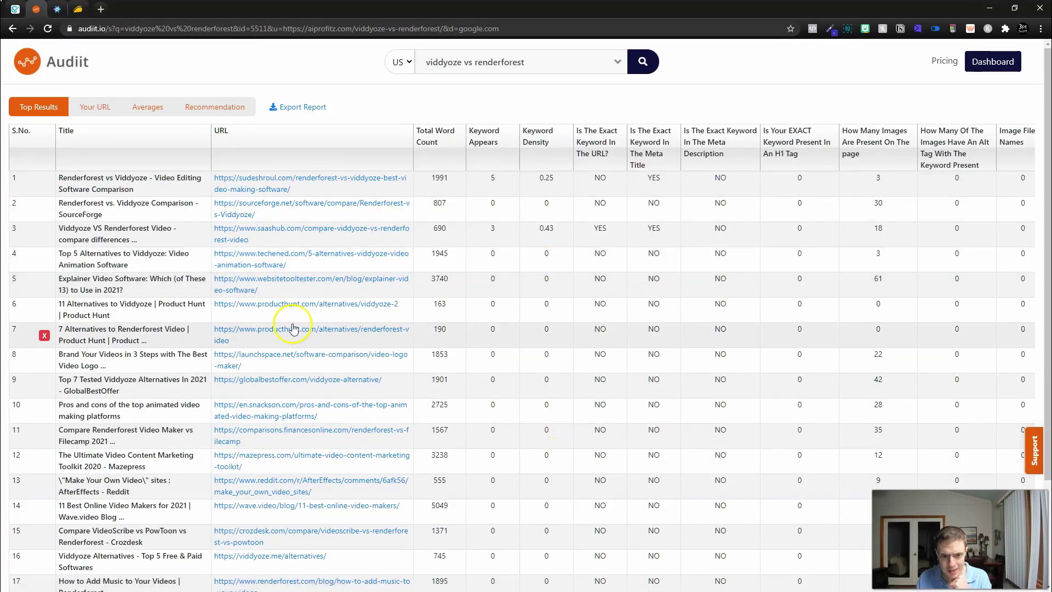
Step: Remove both Product Hunt results, confirm each, and review the renumbered table
click(45, 310)
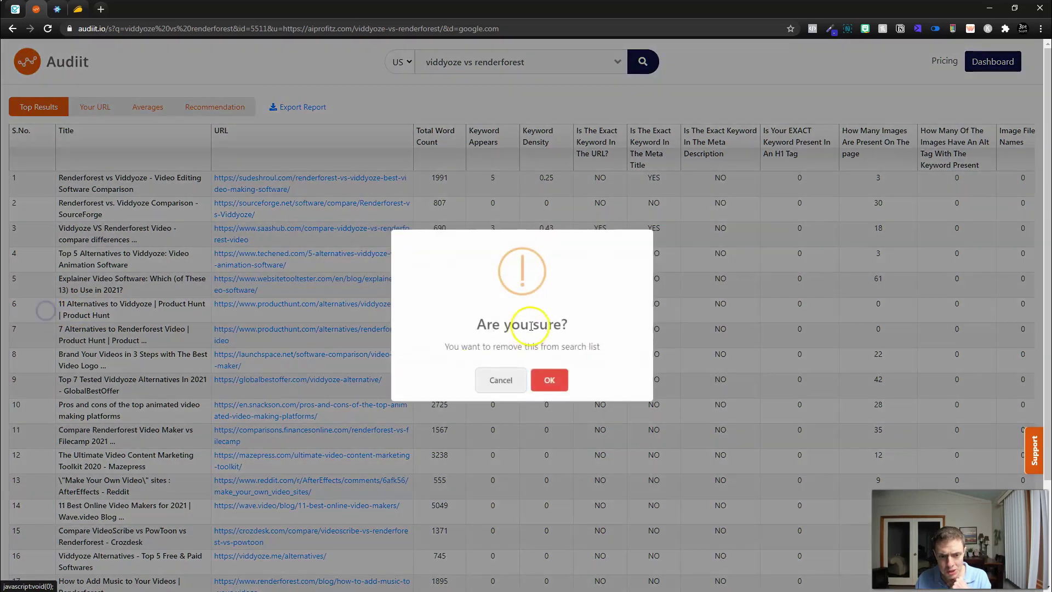
click(552, 378)
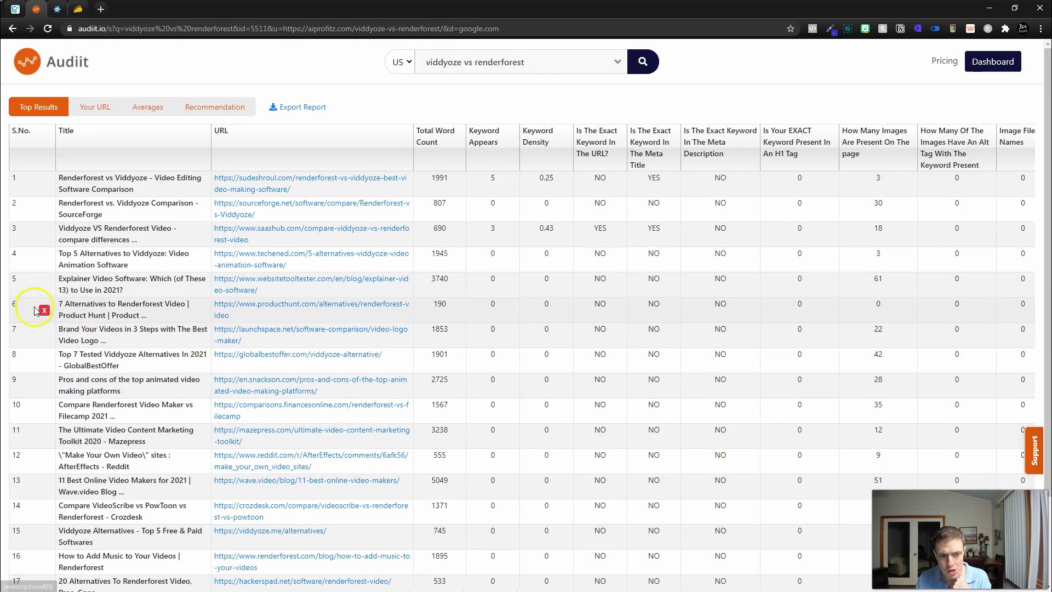
click(44, 310)
click(556, 379)
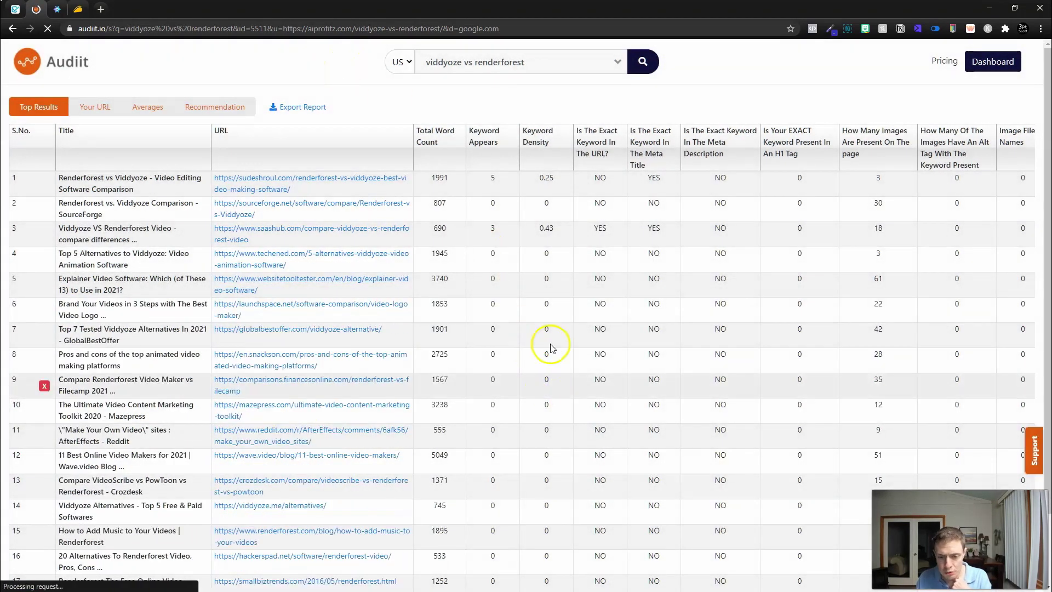
scroll(480, 449, down, 2)
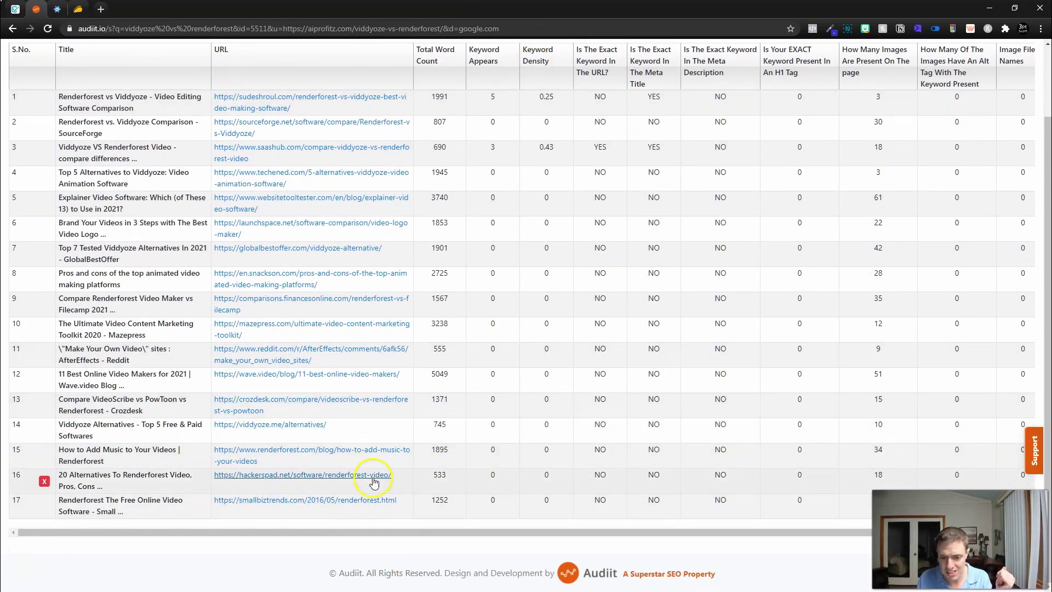
scroll(376, 498, up, 2)
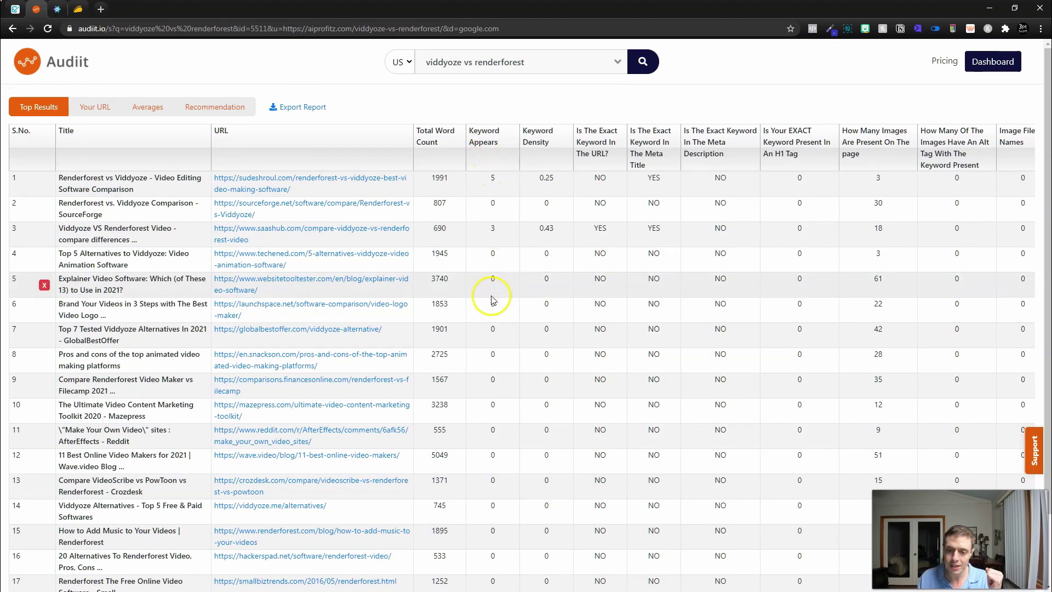
scroll(495, 219, down, 2)
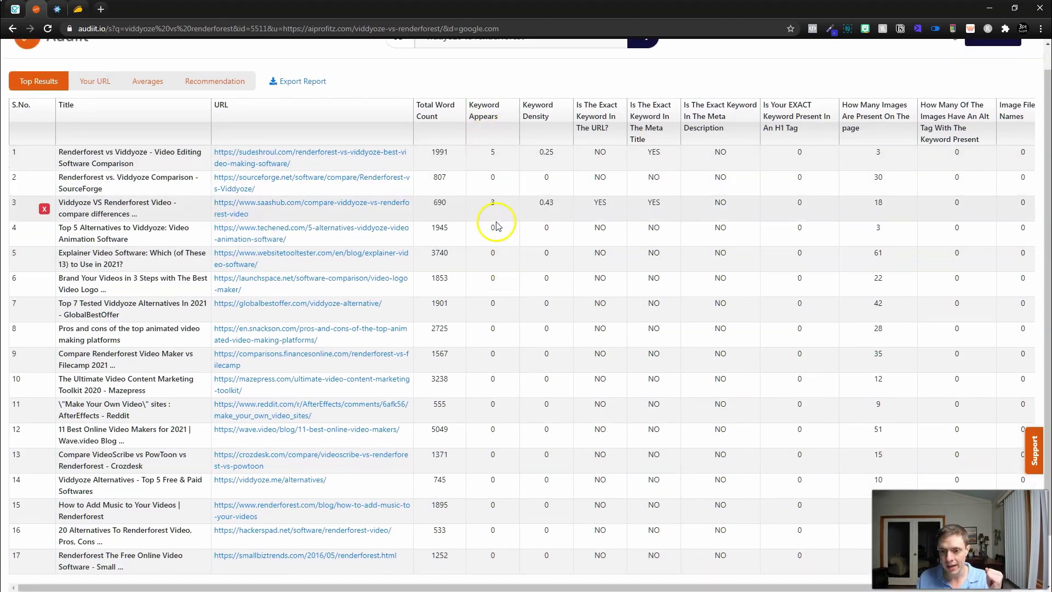
scroll(482, 521, up, 2)
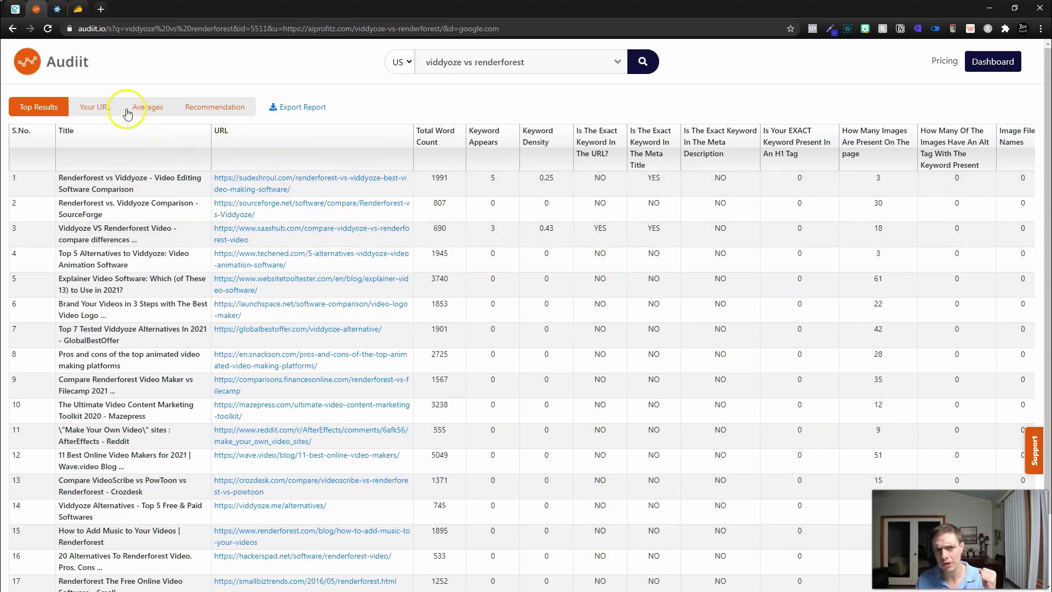
click(92, 105)
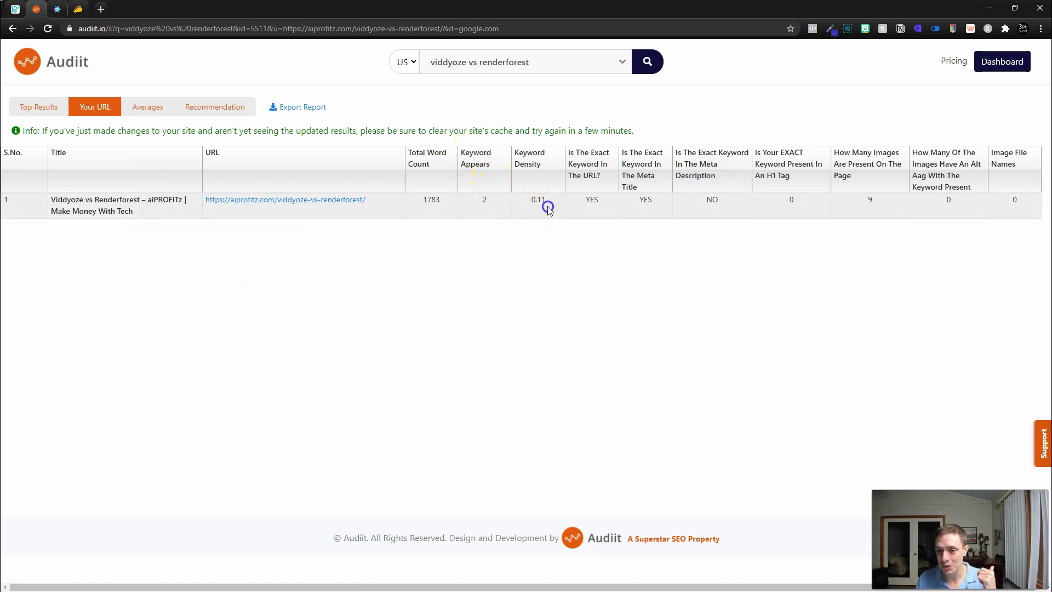
drag(436, 200, 423, 149)
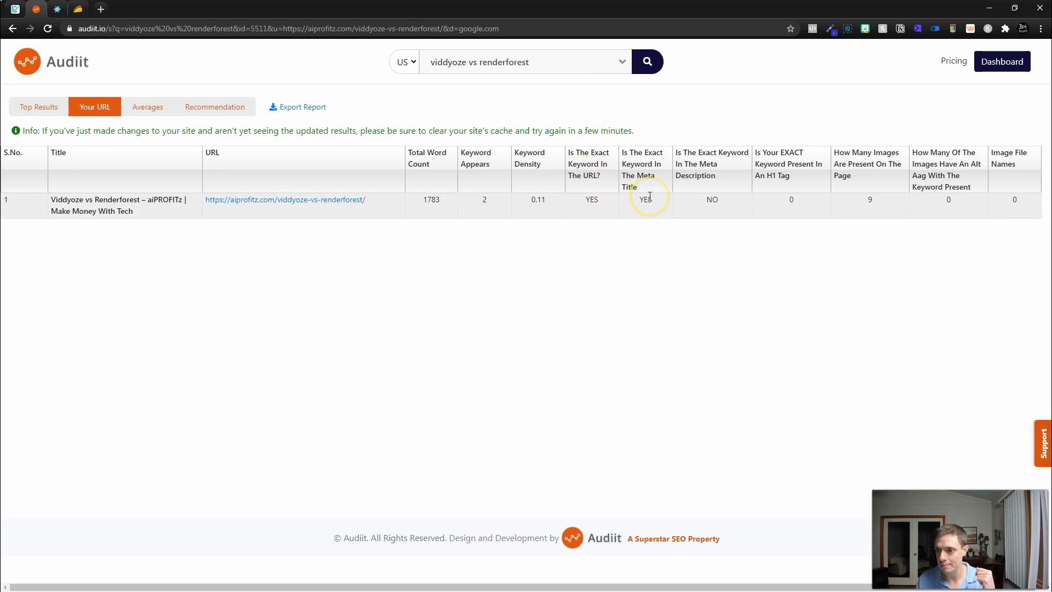
drag(721, 201, 698, 160)
click(699, 160)
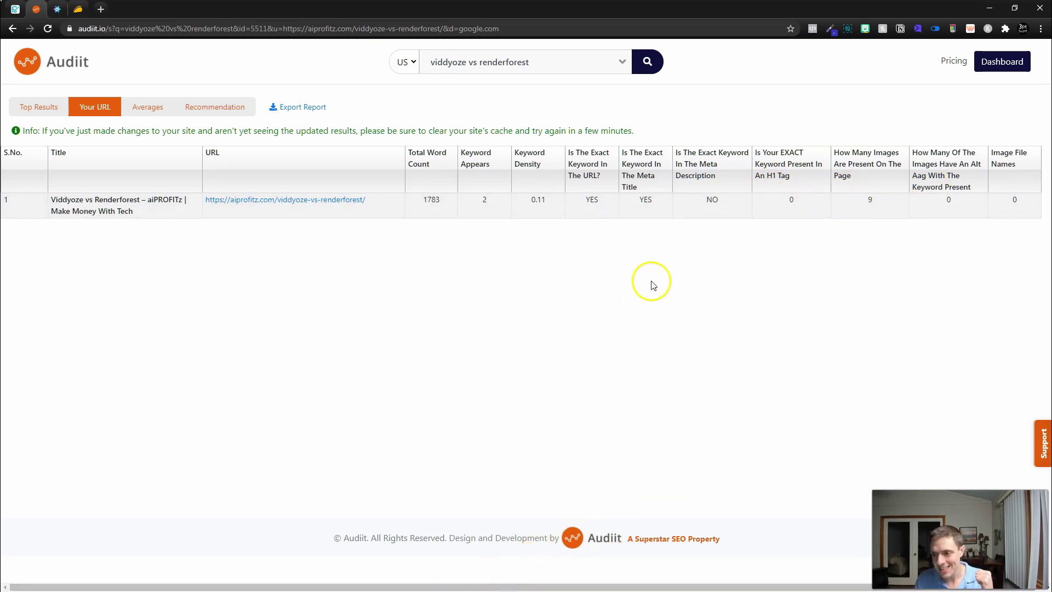
click(31, 109)
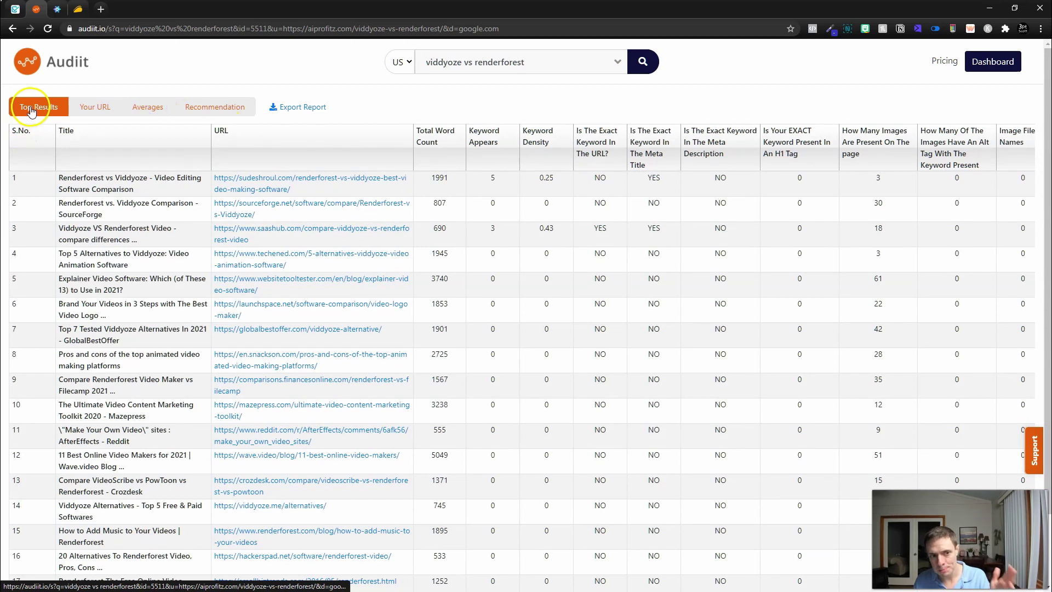
Step: Check the top-result averages, then show the recommendations and highlight the suggested extra 66 words
click(146, 104)
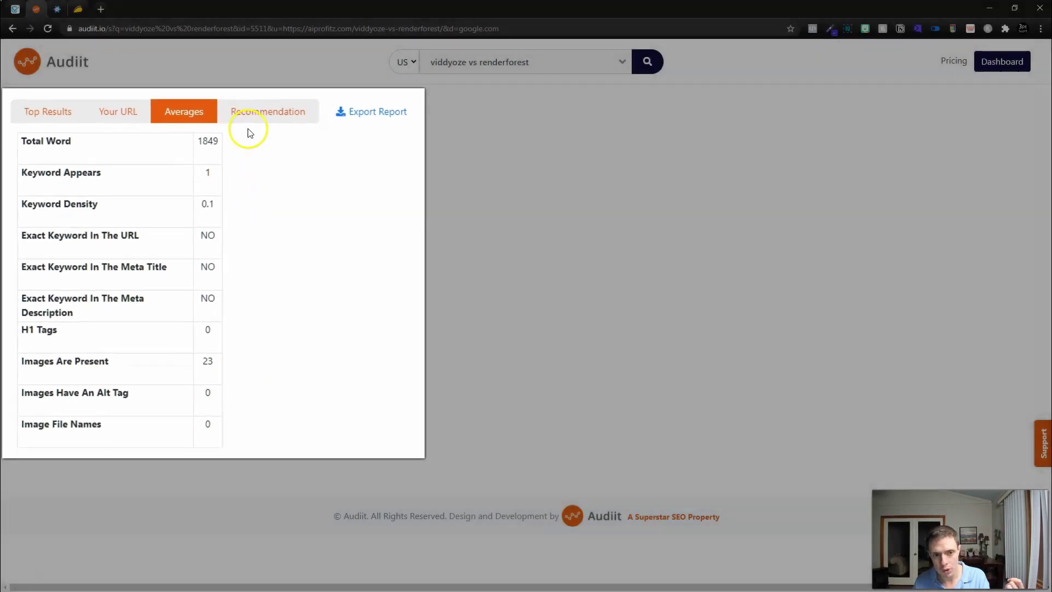
click(221, 108)
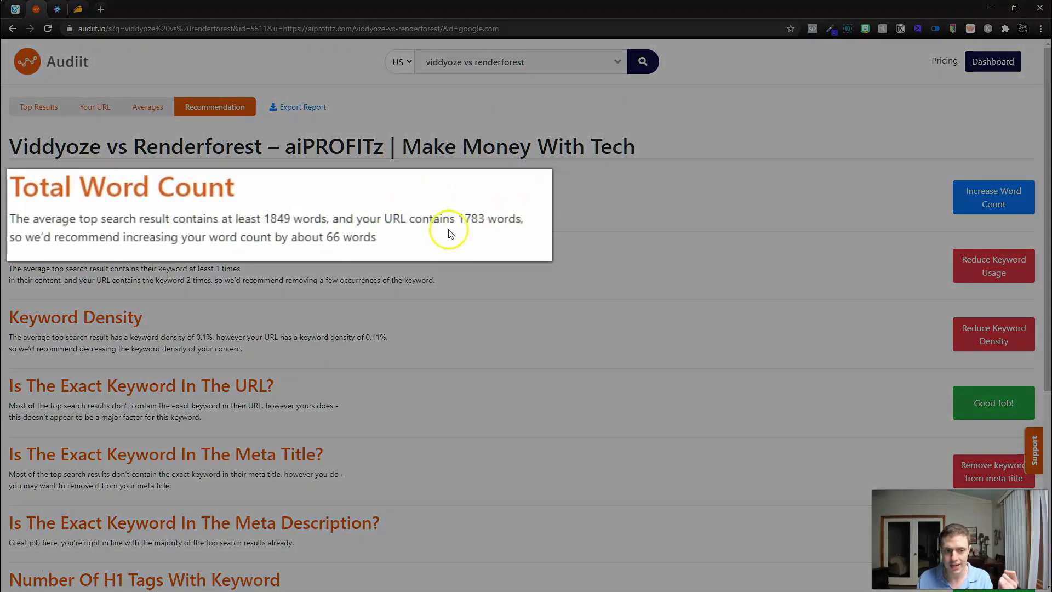
drag(238, 212, 200, 212)
scroll(214, 279, down, 1)
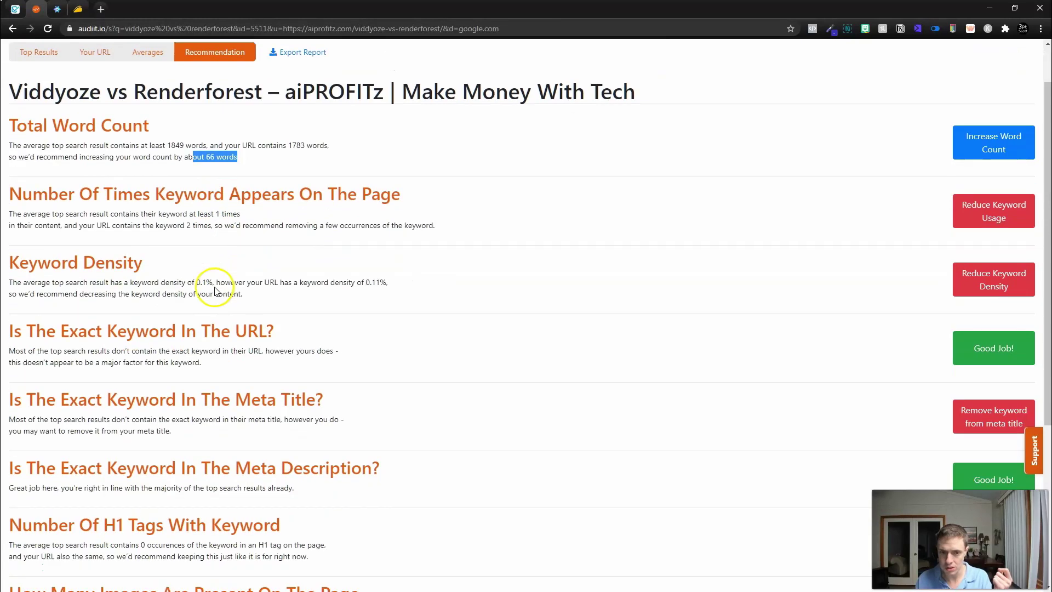
scroll(723, 226, down, 1)
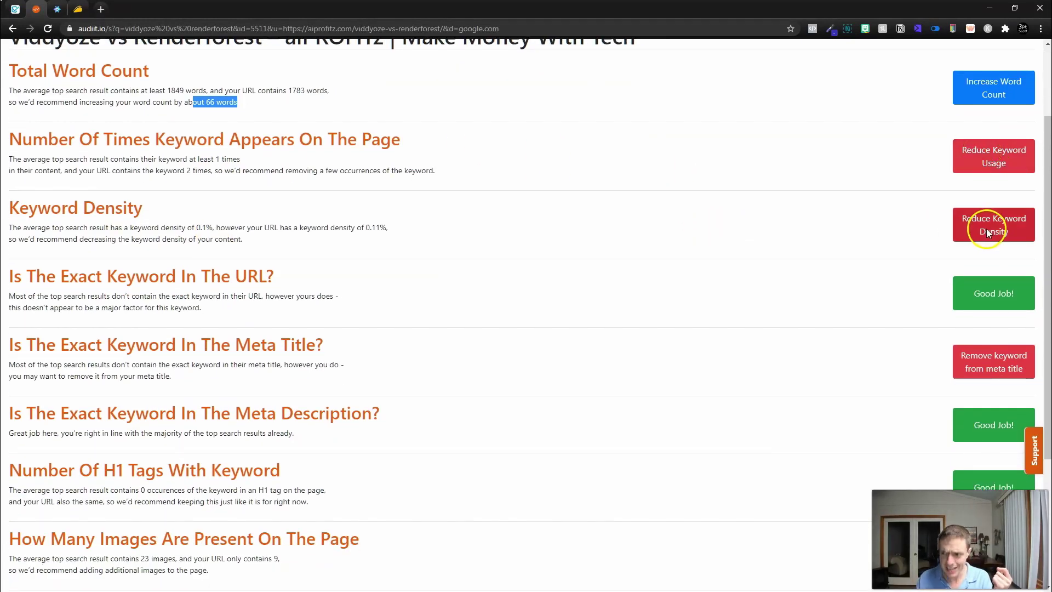
scroll(985, 229, down, 1)
Step: Review the recommendation notes: keyword in URL, top results' 0.1% density, and keyword count
drag(87, 219, 448, 241)
scroll(448, 242, up, 1)
click(240, 279)
drag(211, 293, 137, 276)
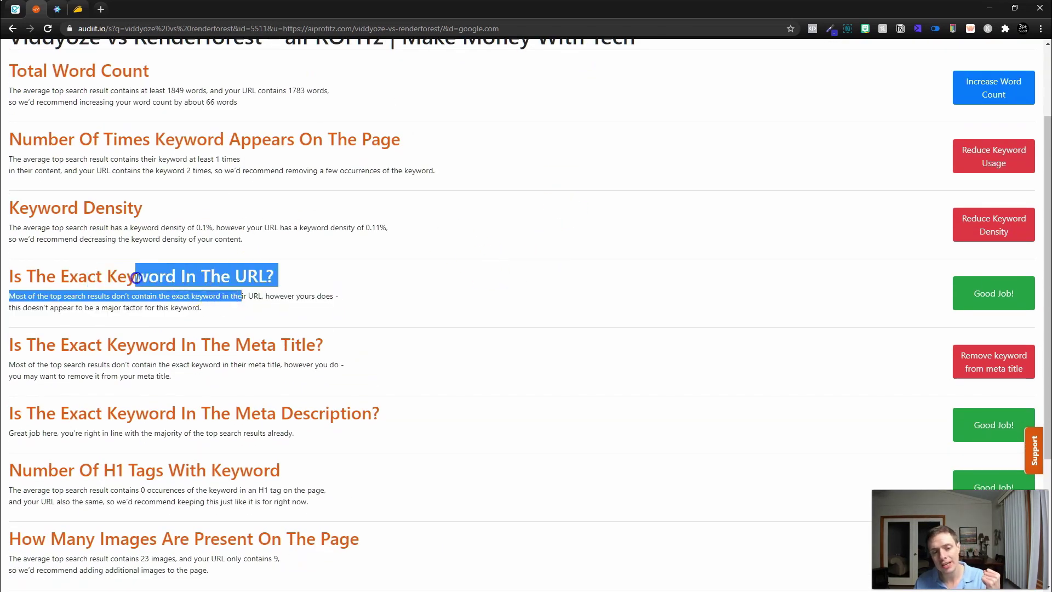
click(213, 319)
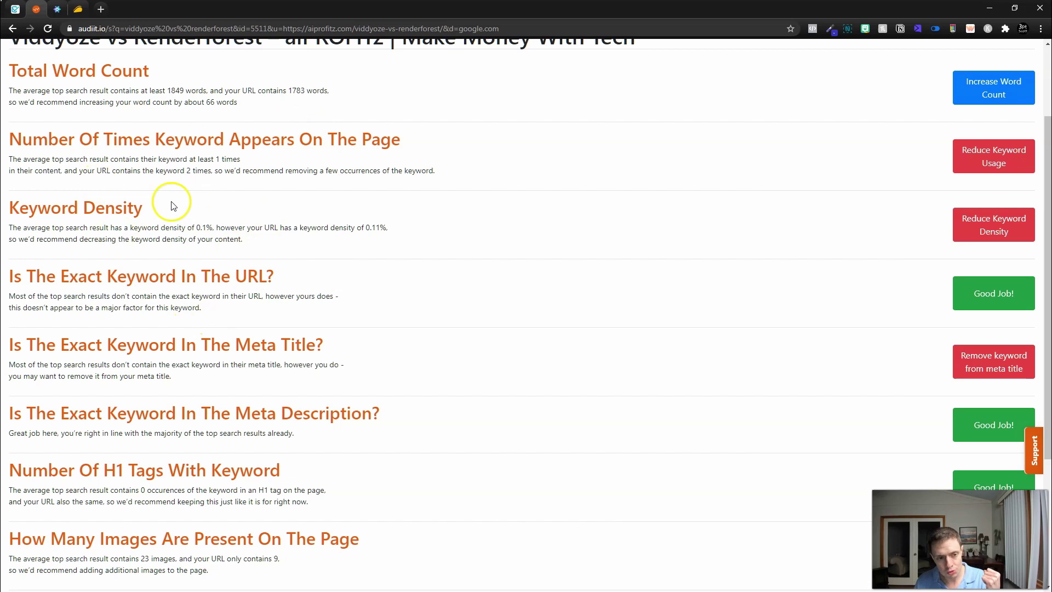
drag(52, 228, 176, 231)
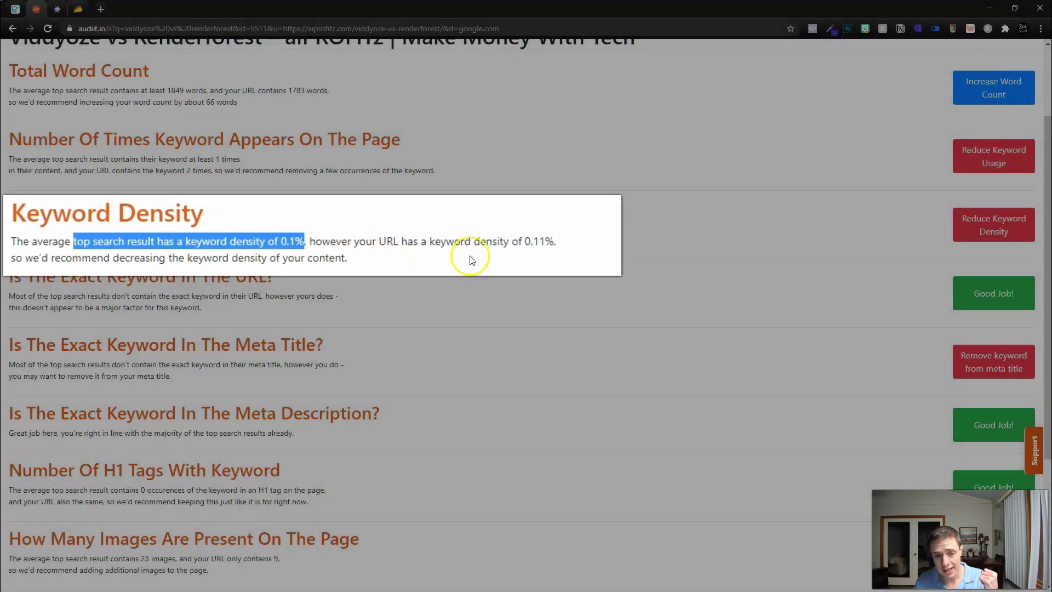
click(331, 244)
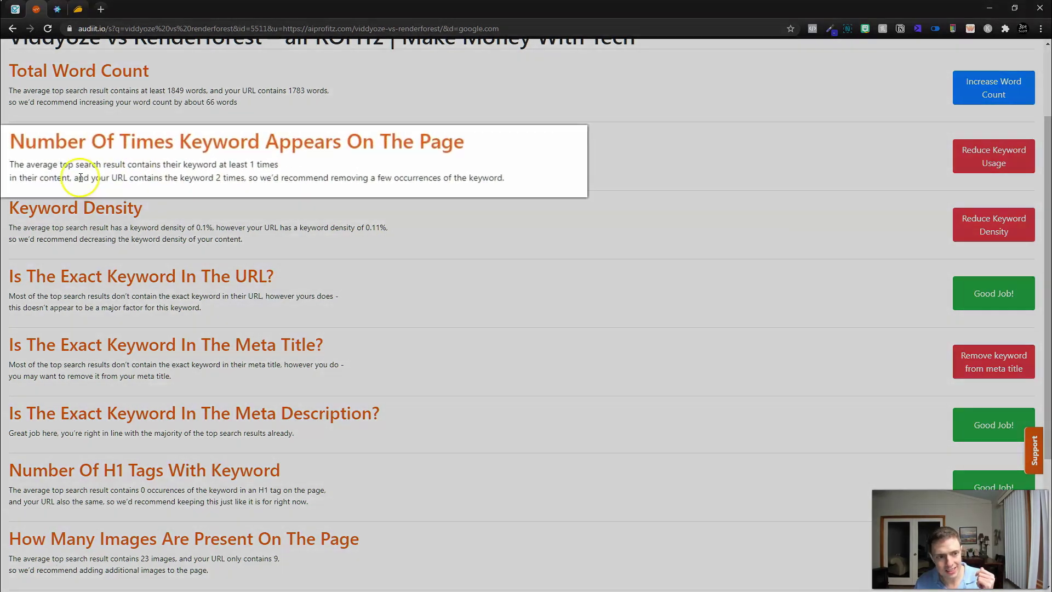
drag(65, 171, 195, 174)
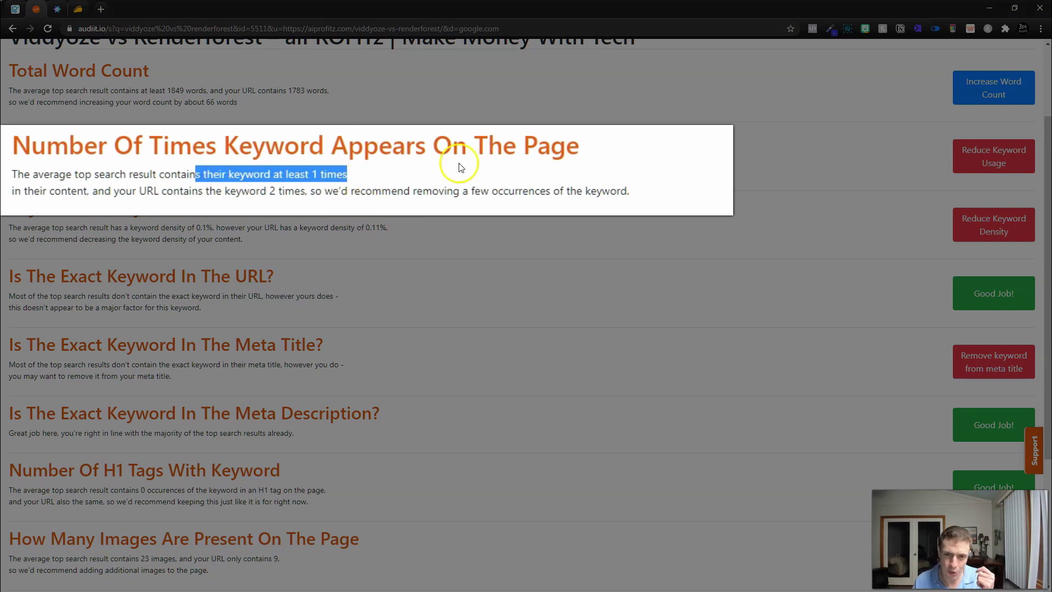
scroll(373, 340, down, 2)
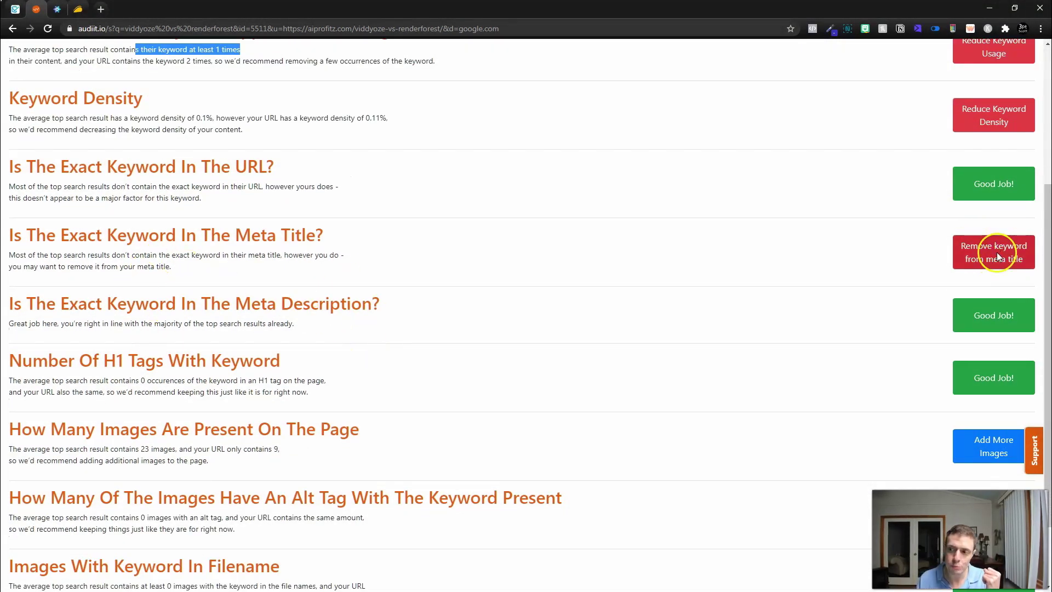
scroll(987, 252, down, 2)
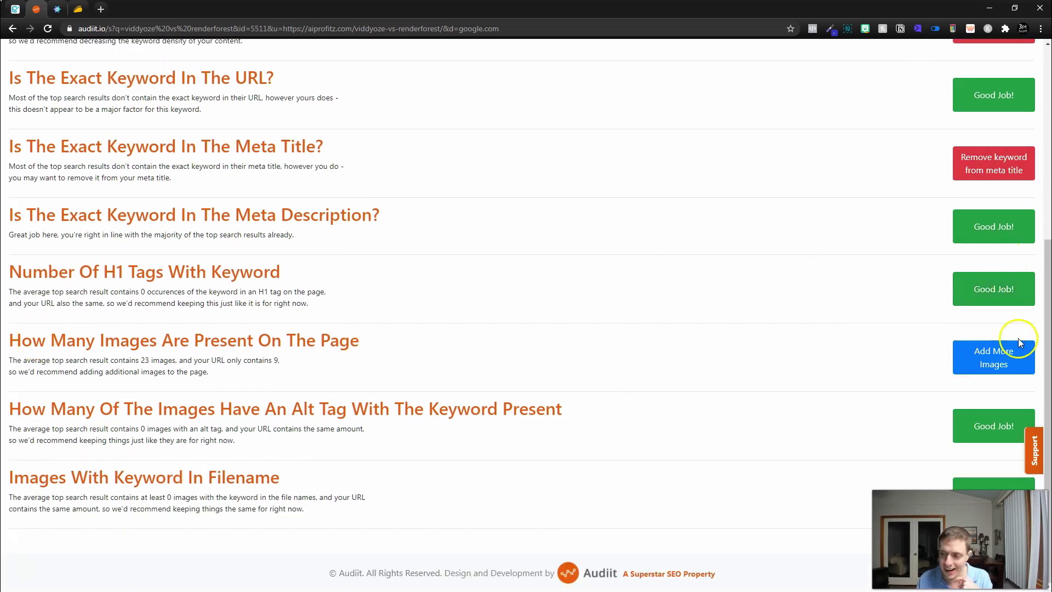
Step: Export the report, enable editing in Excel, and view the Your URL, Averages and Recommendation sheets
click(1003, 354)
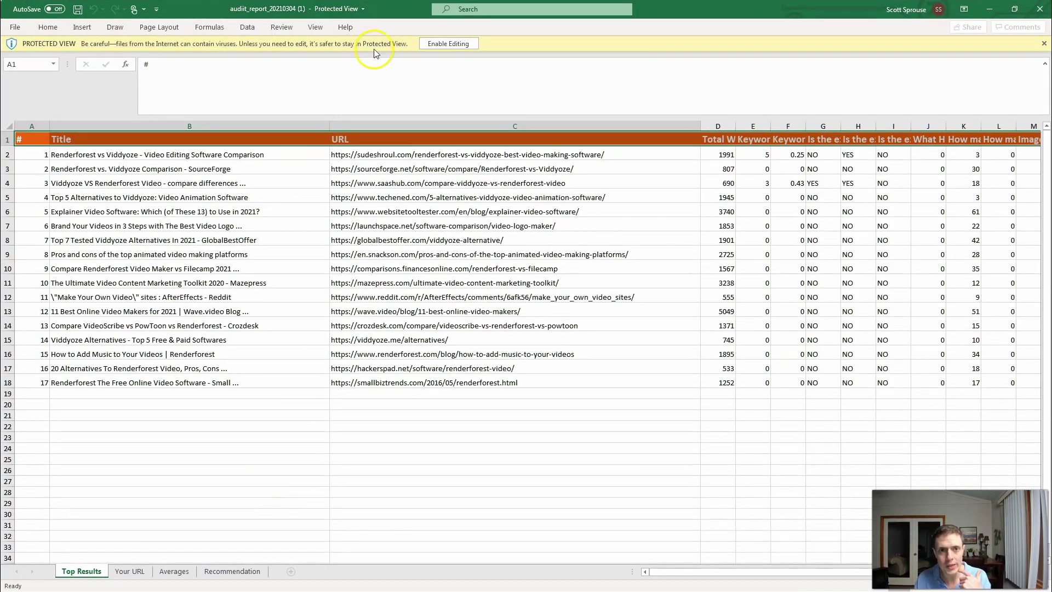
click(437, 43)
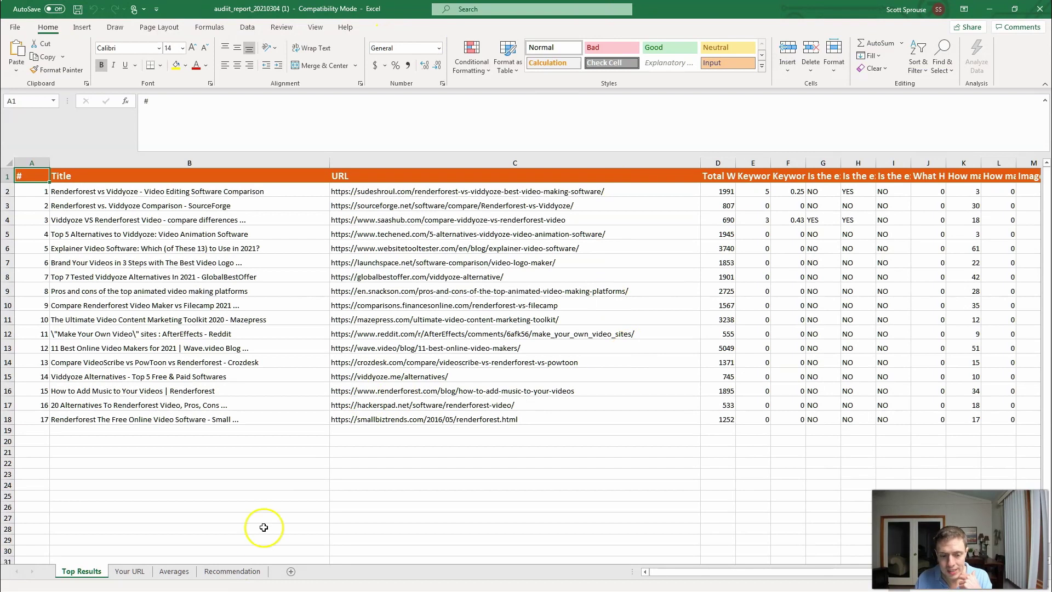
click(129, 572)
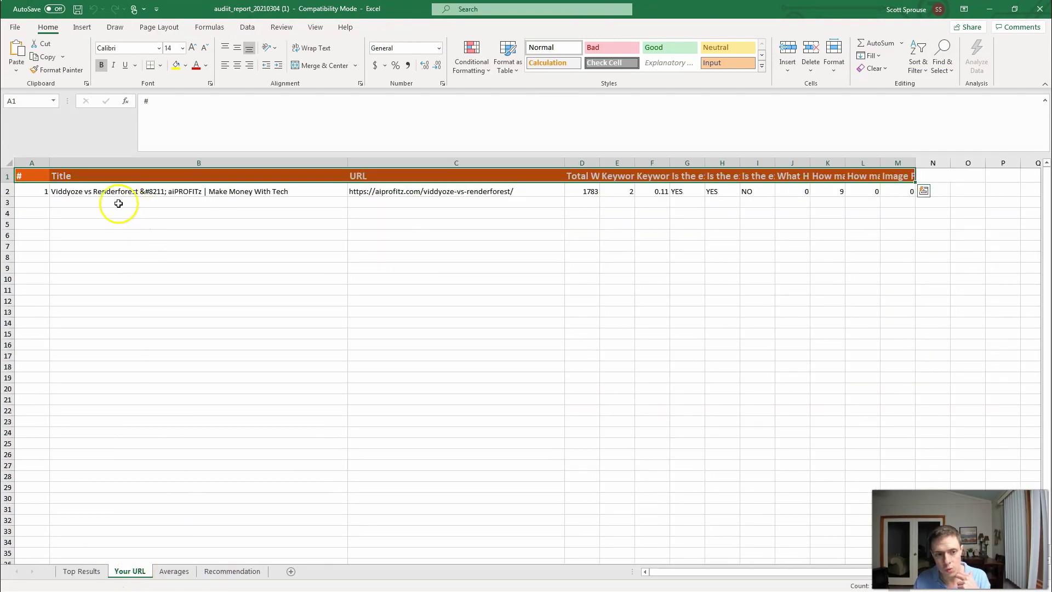
click(174, 571)
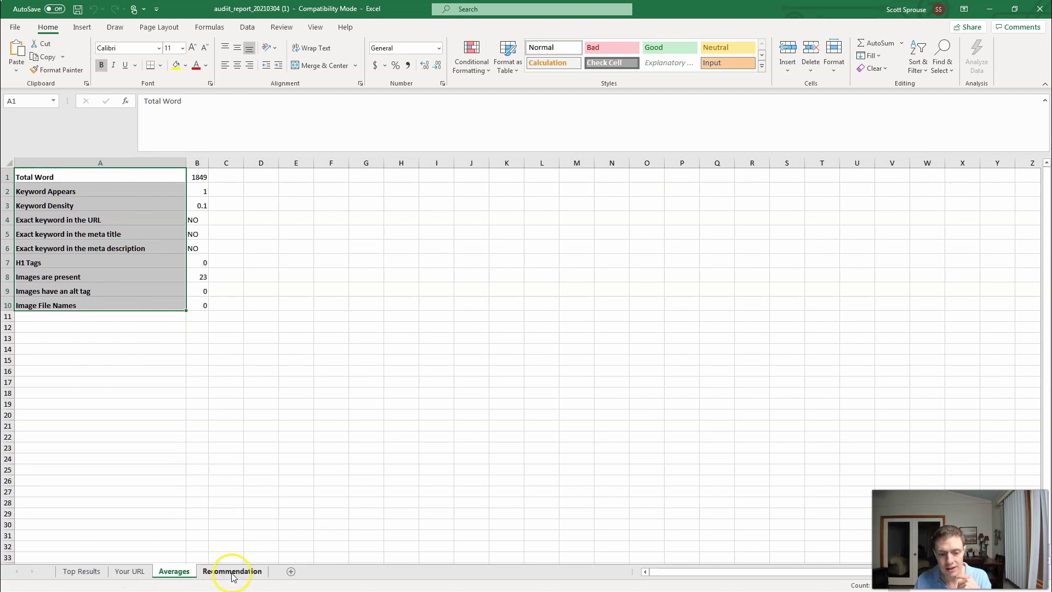
click(232, 572)
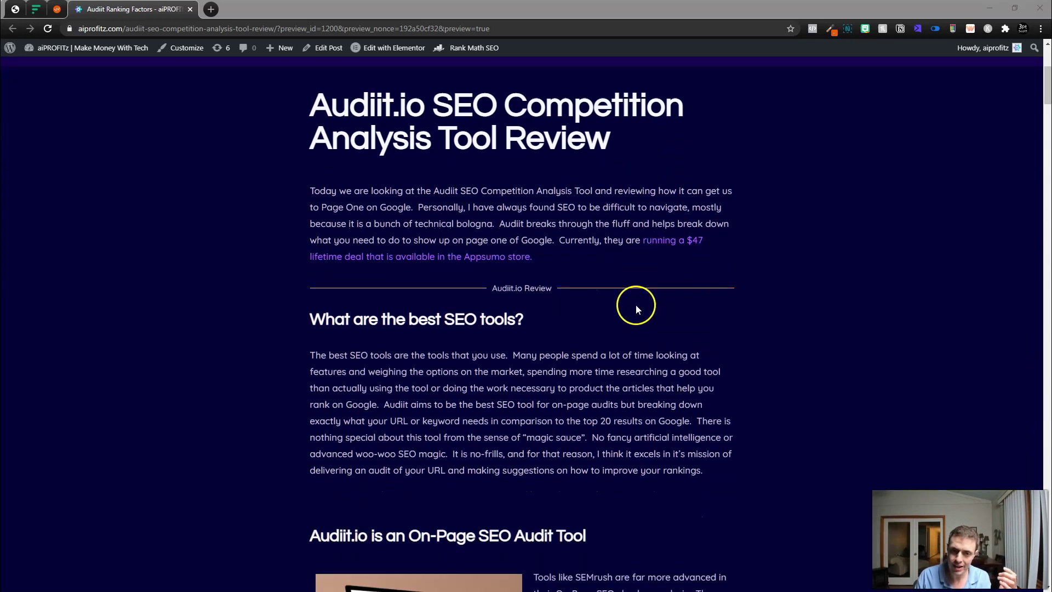
scroll(347, 65, down, 1)
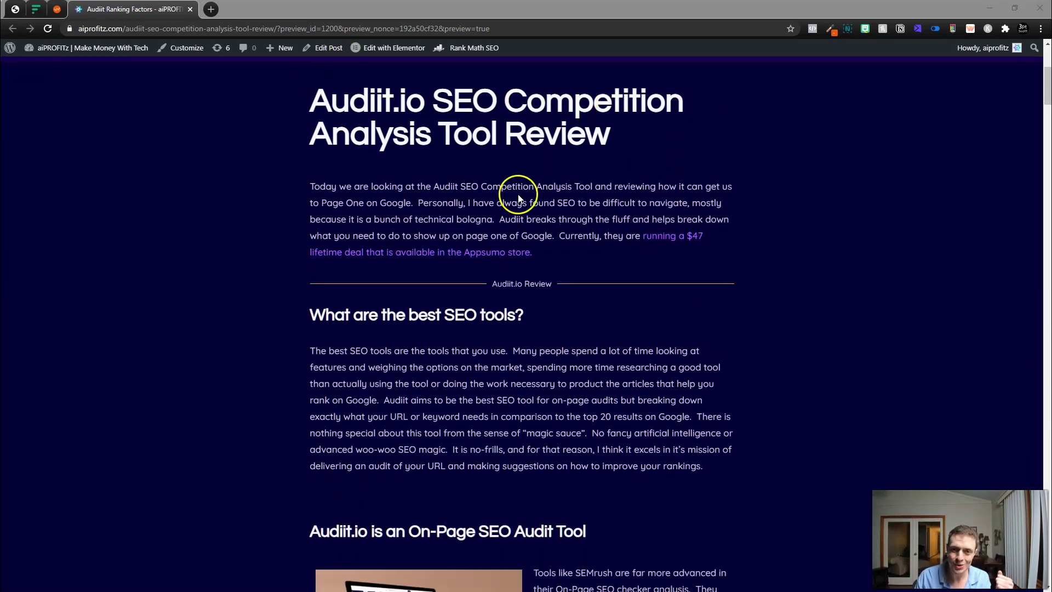
Step: Go back to the Audiit report and select the whole keyword query in its search box
scroll(530, 243, down, 1)
scroll(554, 286, down, 10)
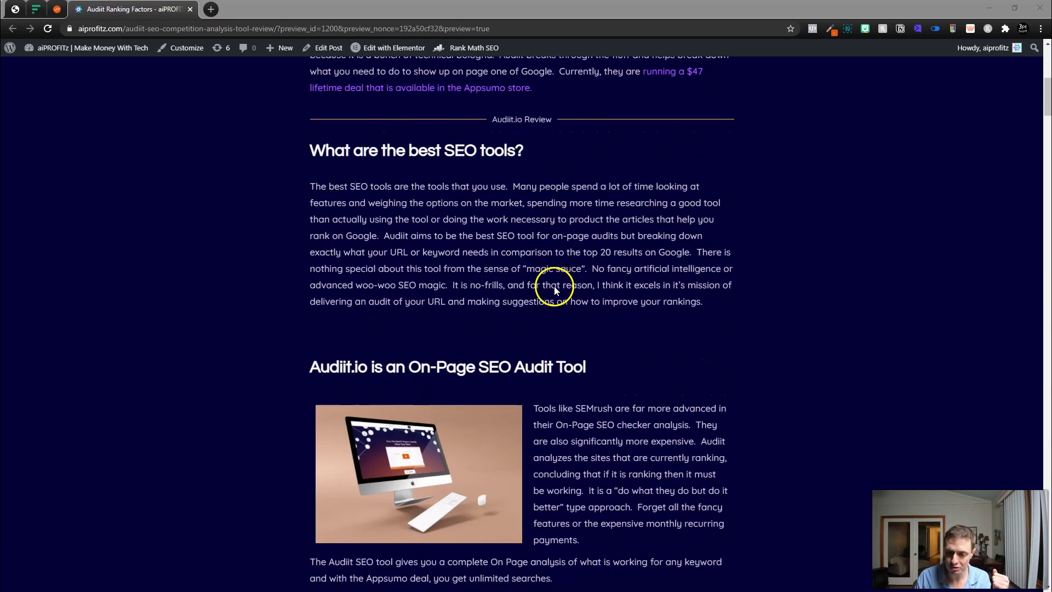
click(56, 9)
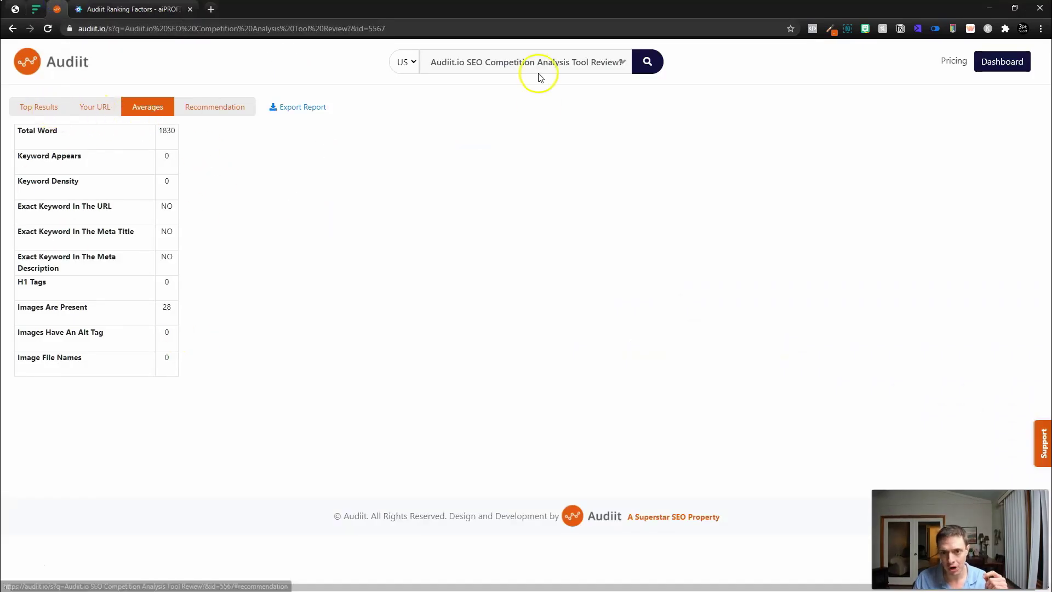
drag(431, 64, 657, 70)
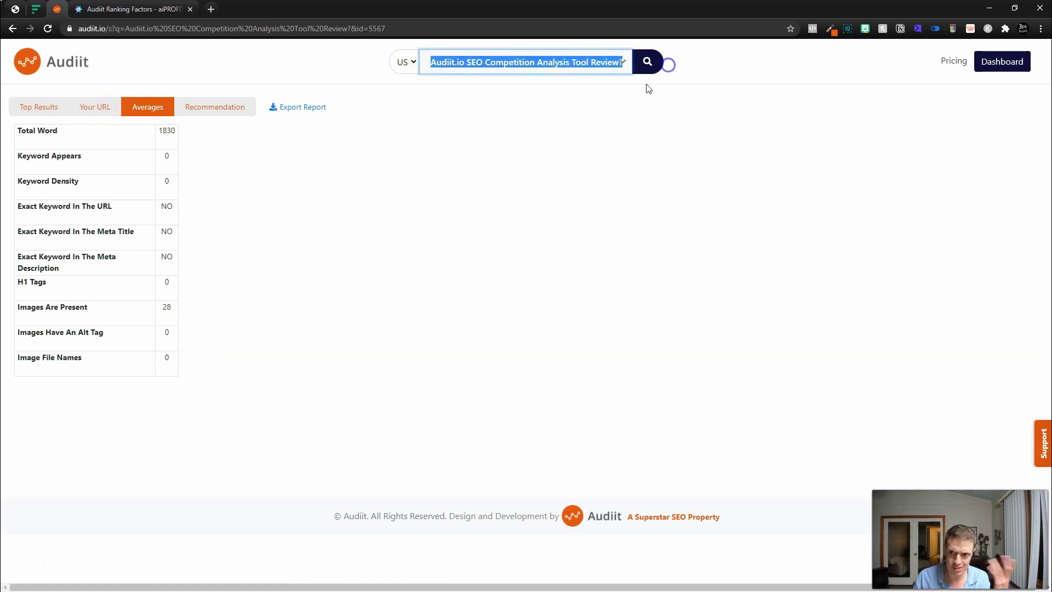
key(ctrl+Tab)
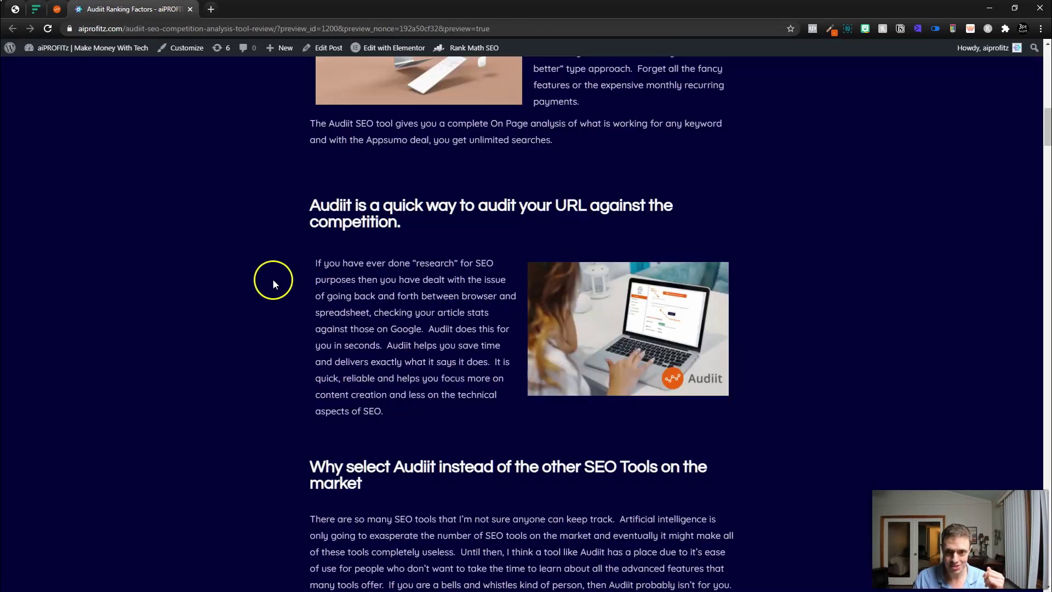
Step: Scroll the review article preview down to the 0/10 Ranking Factors checklist
scroll(272, 280, down, 4)
scroll(344, 298, down, 10)
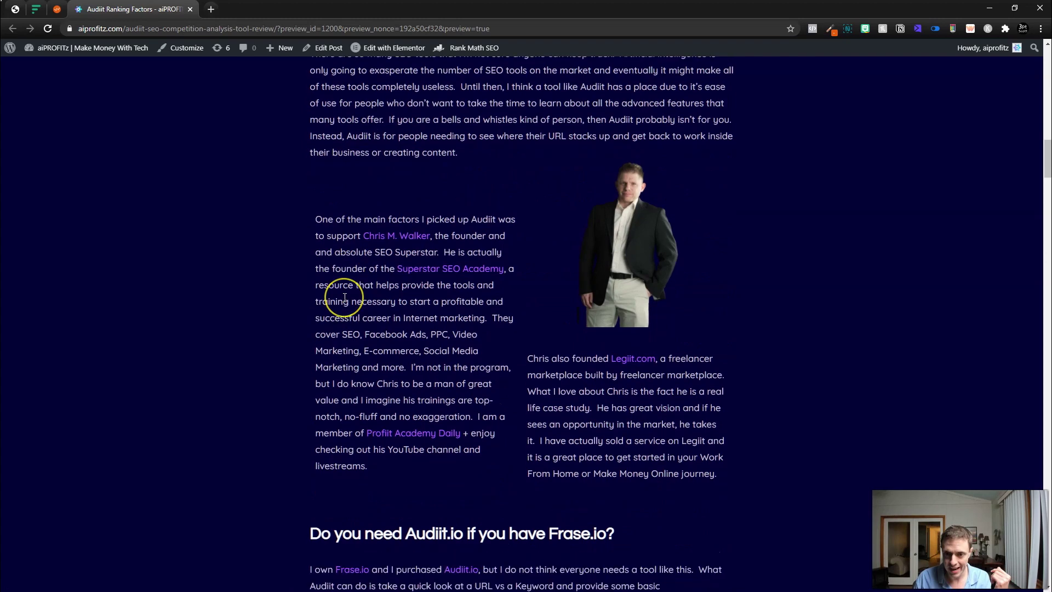
scroll(345, 298, down, 20)
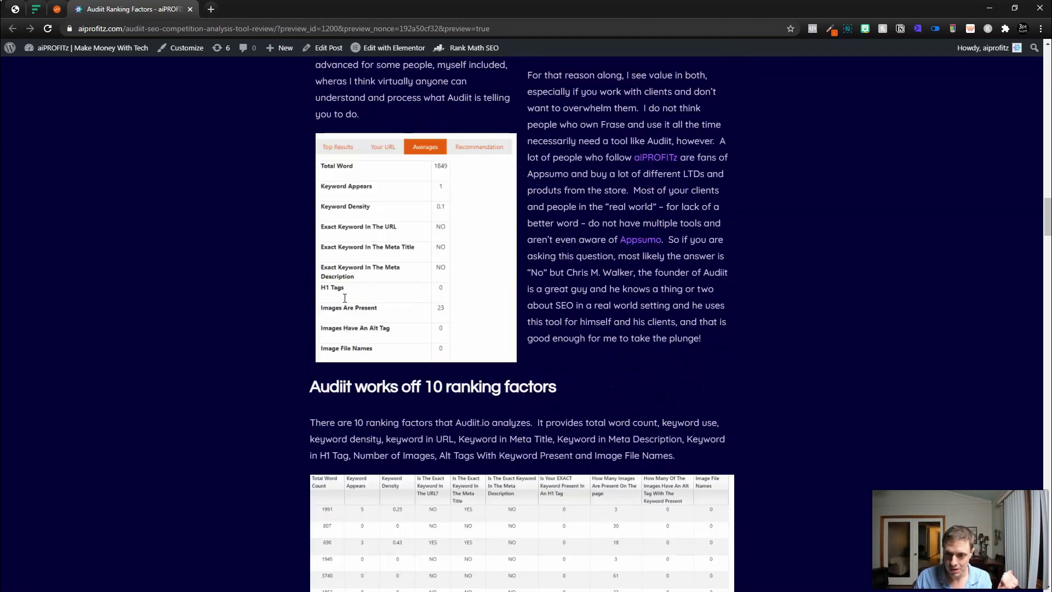
scroll(340, 308, down, 16)
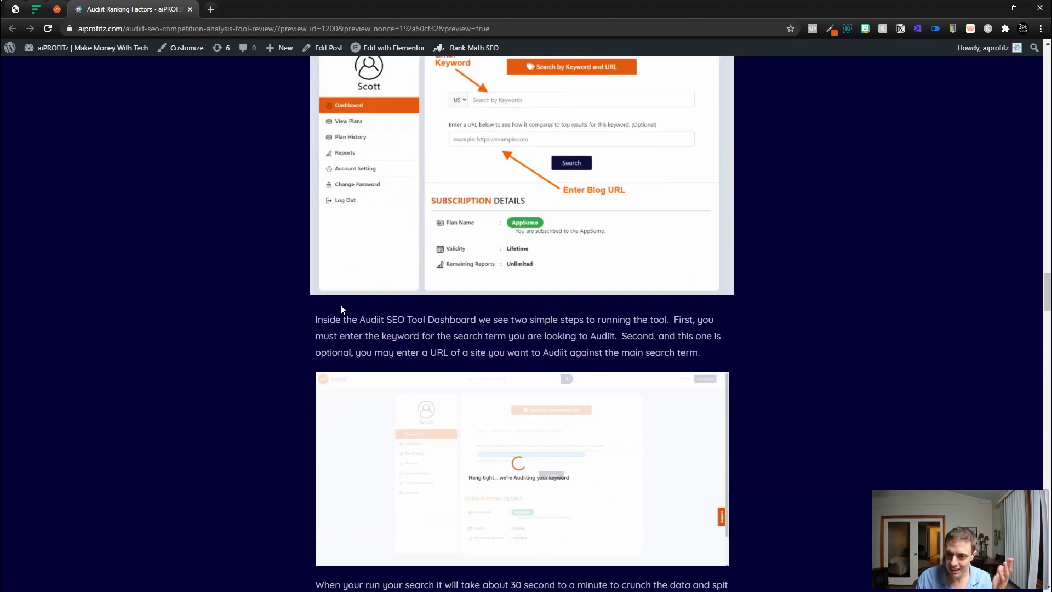
scroll(342, 307, down, 16)
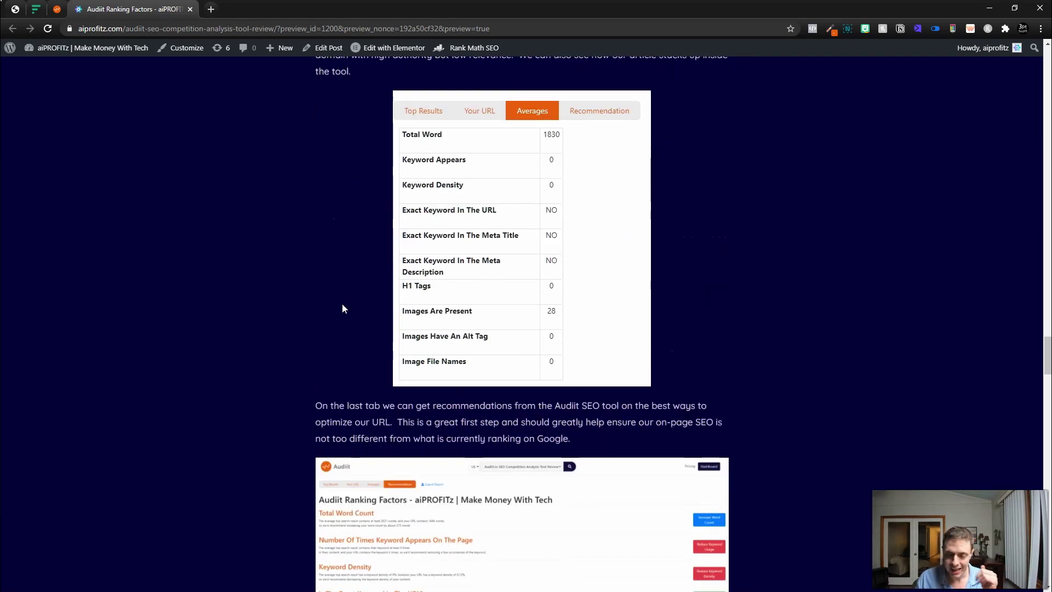
scroll(344, 306, down, 15)
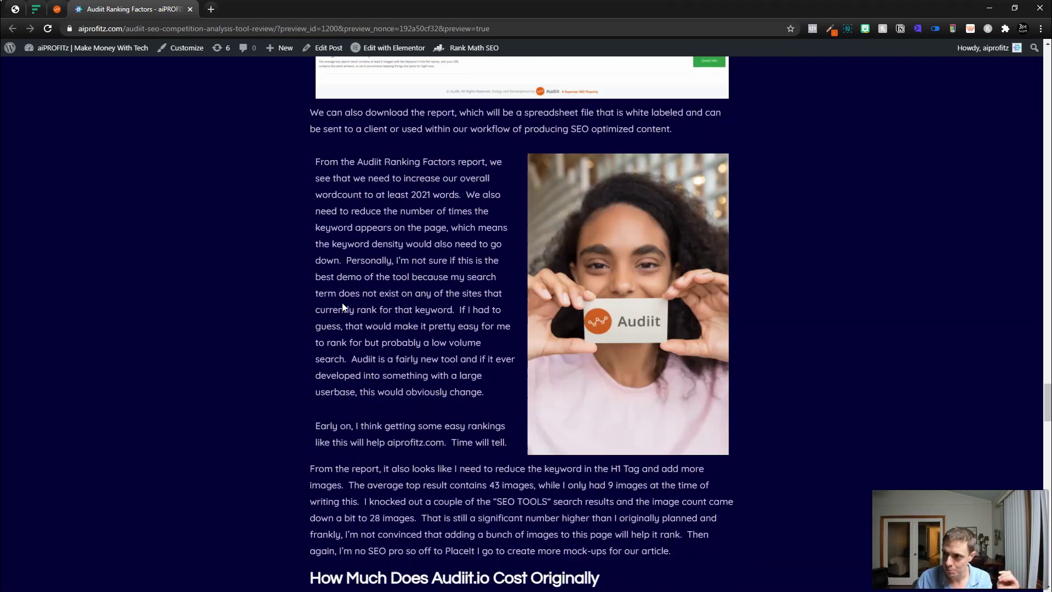
scroll(505, 307, down, 4)
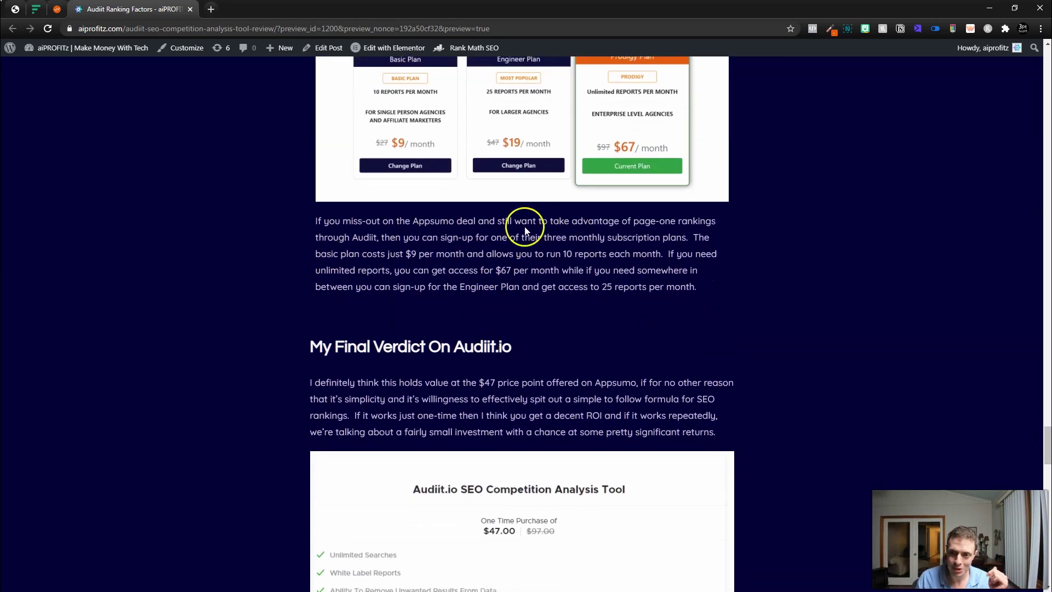
scroll(413, 125, up, 3)
scroll(607, 323, down, 6)
scroll(607, 323, down, 3)
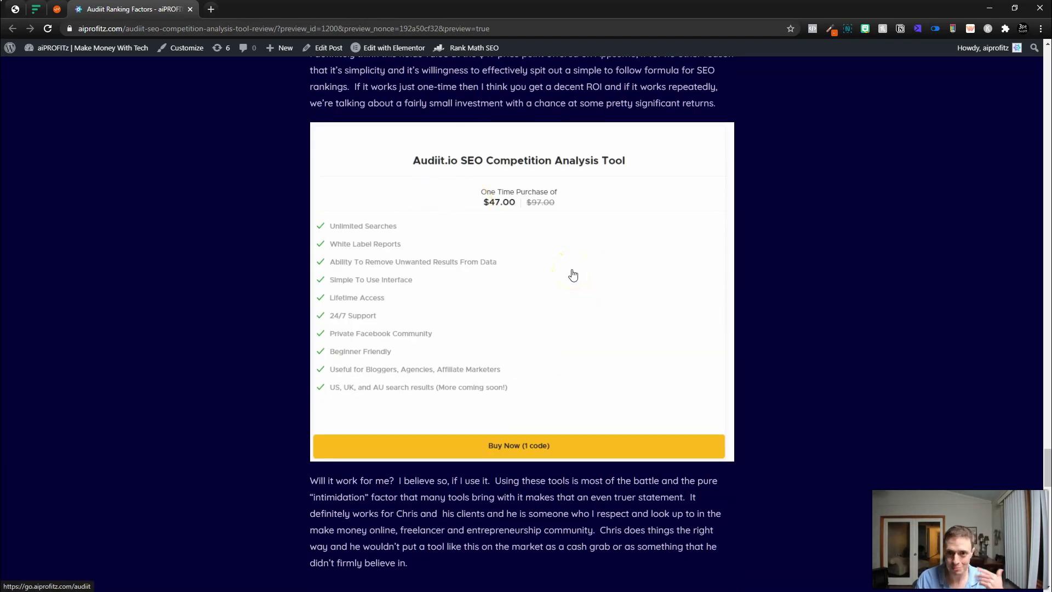
scroll(572, 268, down, 13)
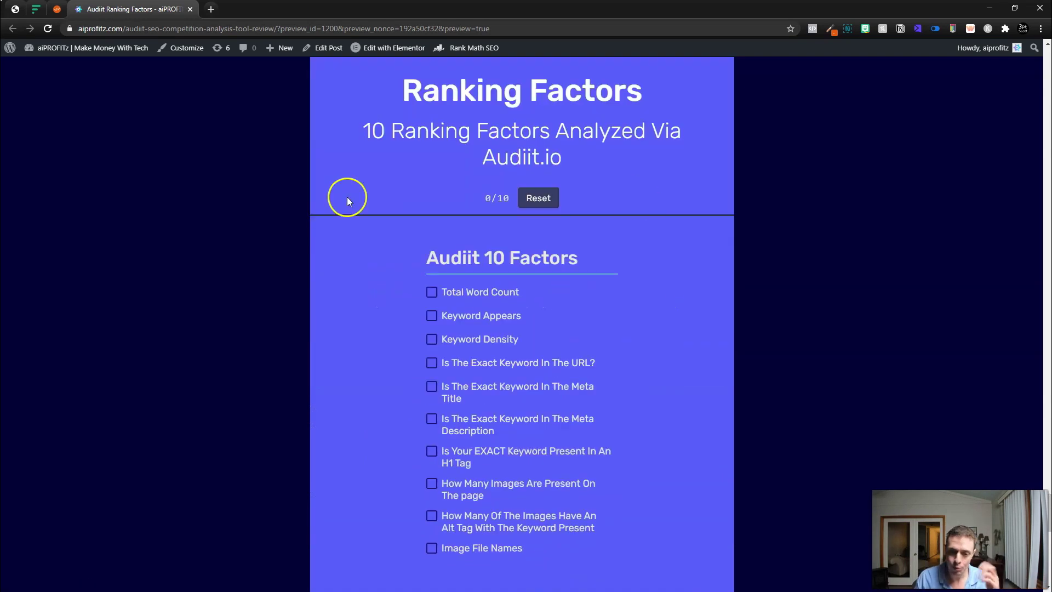
Step: Tick Total Word Count and Keyword Appears in the 10 Factors checklist, reset it to 0/10, and return to Audiit
scroll(567, 67, up, 1)
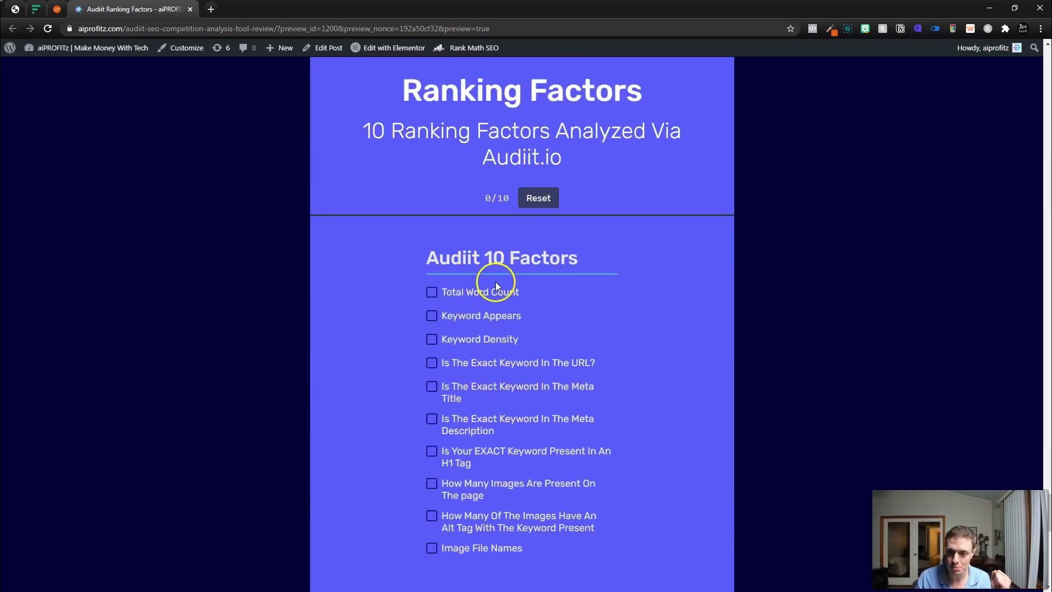
scroll(485, 291, down, 1)
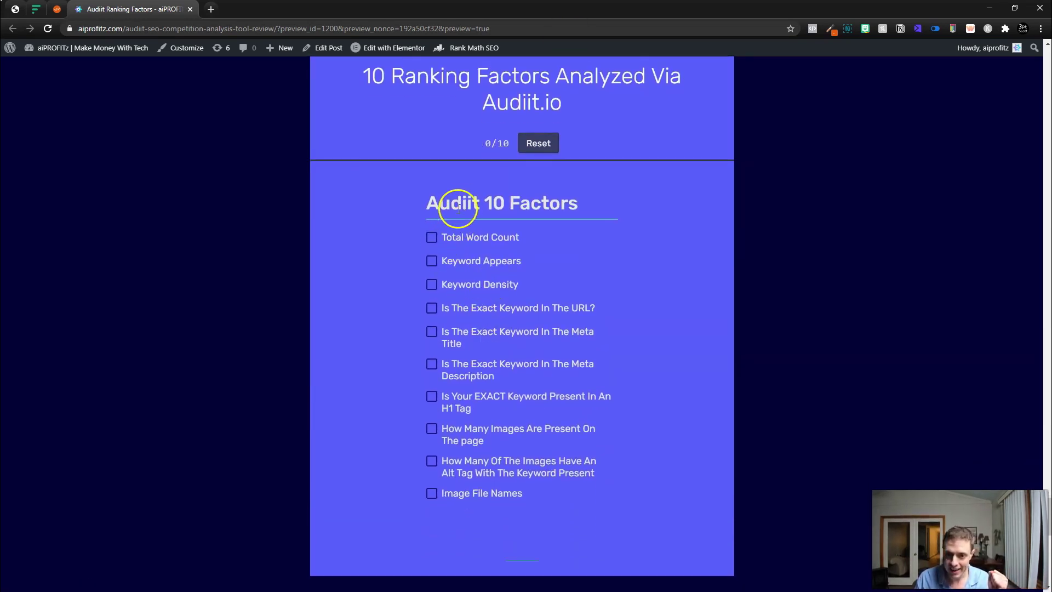
click(428, 237)
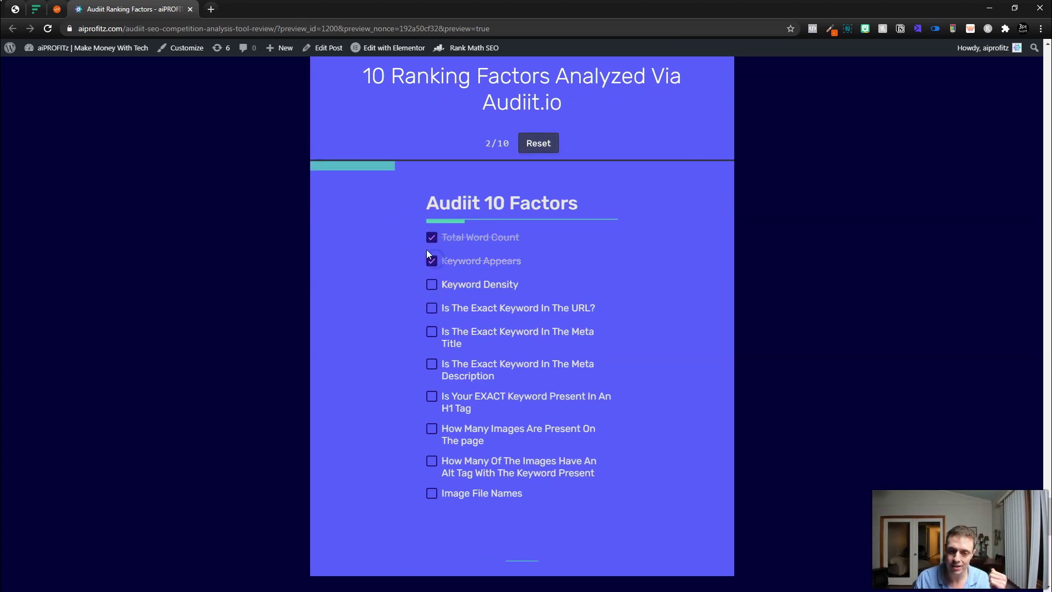
click(432, 263)
click(431, 239)
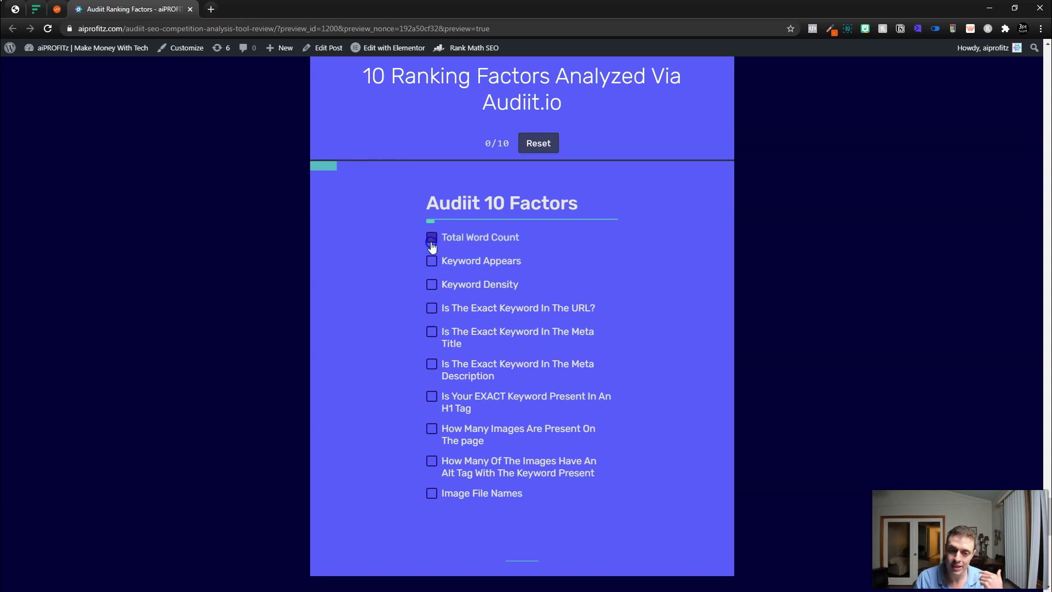
click(56, 9)
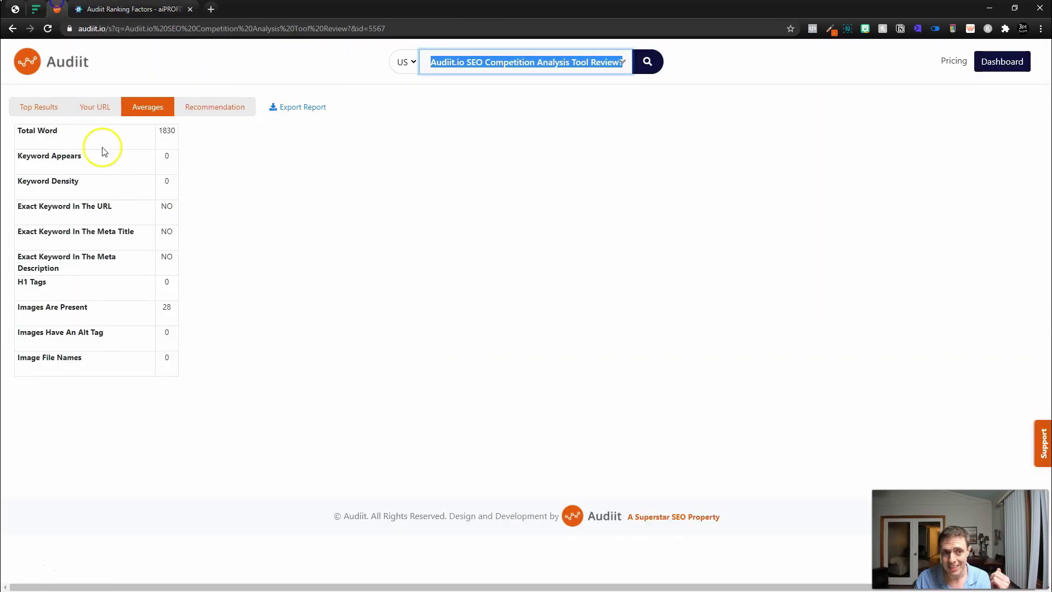
Step: Switch to the Frase document 'Audiit.io SEO Competition Analysis Tool Review?'
click(35, 9)
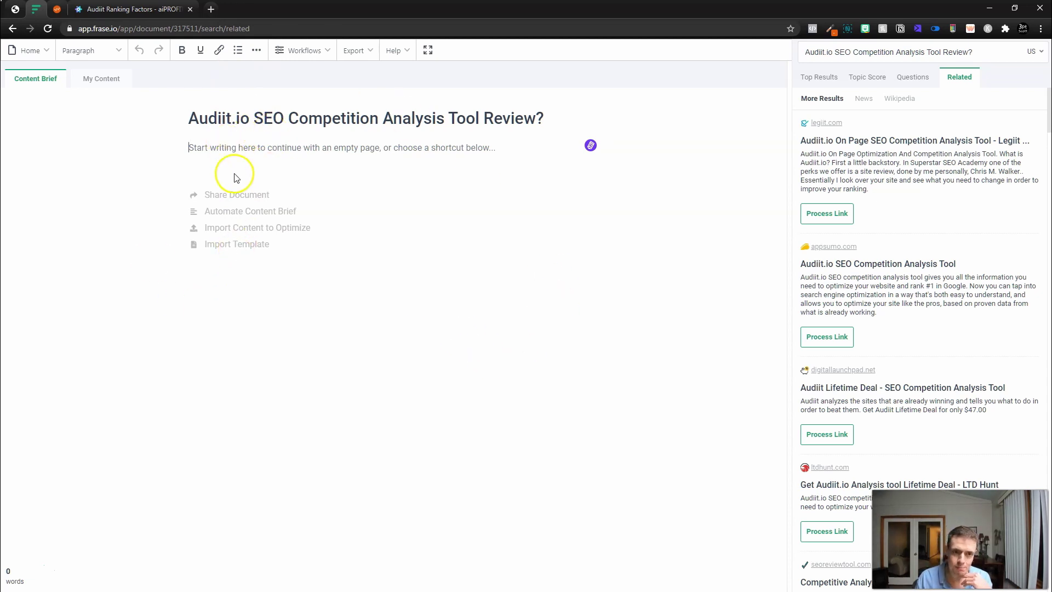
Step: Generate a content brief with Topics and Questions included and insert it into the editor
click(243, 213)
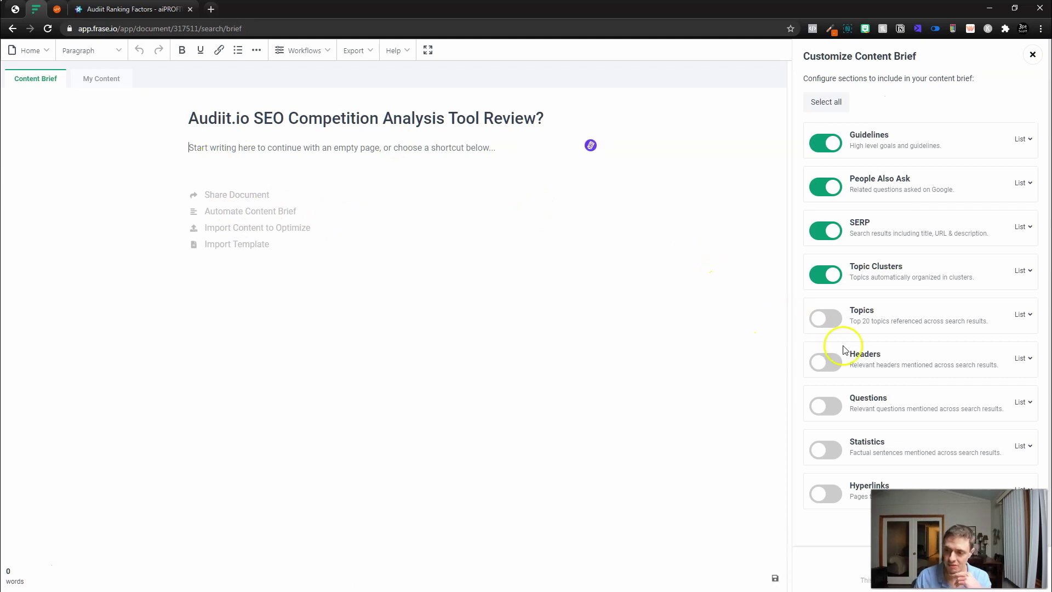
click(823, 318)
click(819, 405)
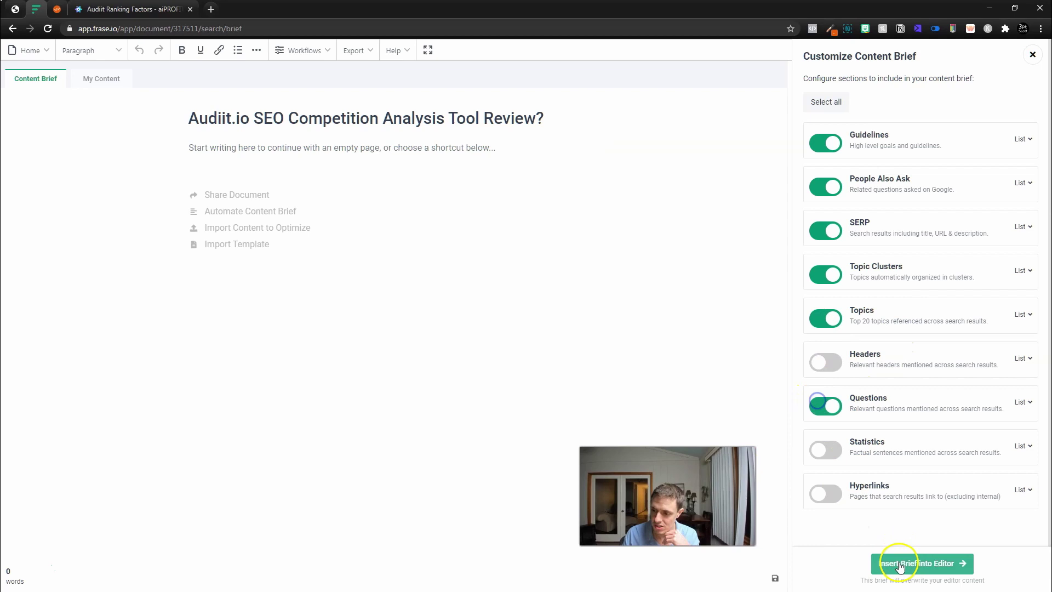
click(913, 564)
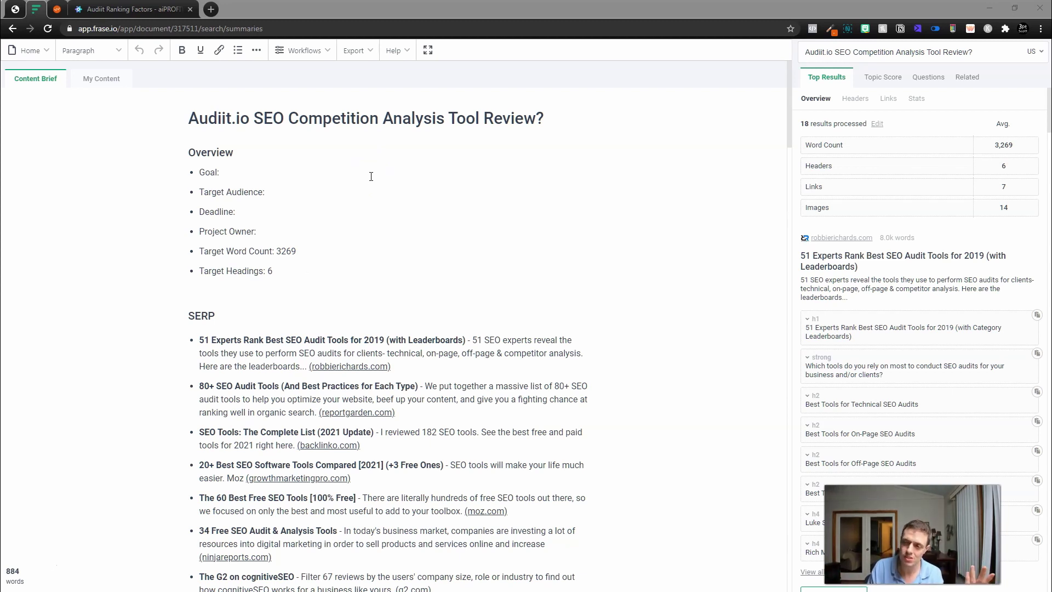
Step: Highlight the 3269 target word count, the target headings and the SERP result titles in the brief
drag(299, 251, 269, 251)
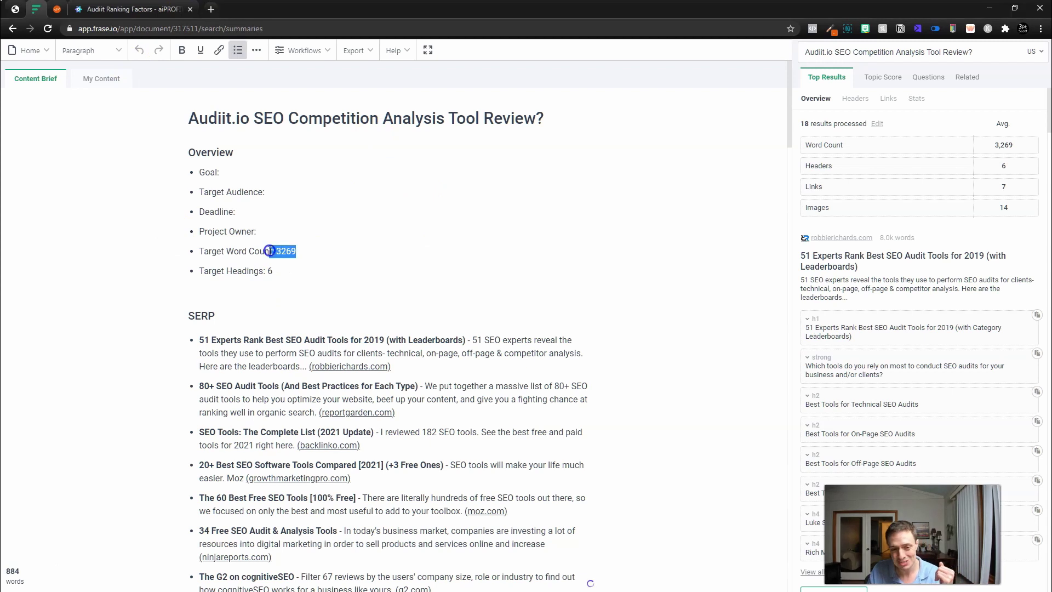
scroll(285, 230, down, 1)
drag(279, 215, 260, 216)
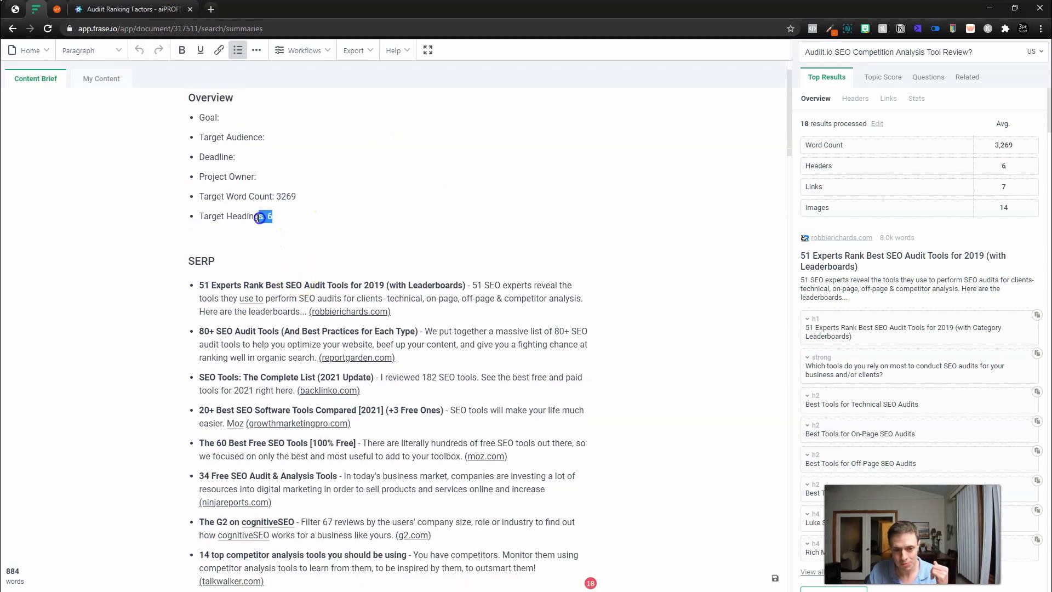
scroll(289, 252, down, 1)
drag(203, 277, 300, 277)
drag(200, 230, 417, 231)
scroll(368, 332, down, 1)
drag(217, 301, 350, 313)
scroll(376, 329, down, 1)
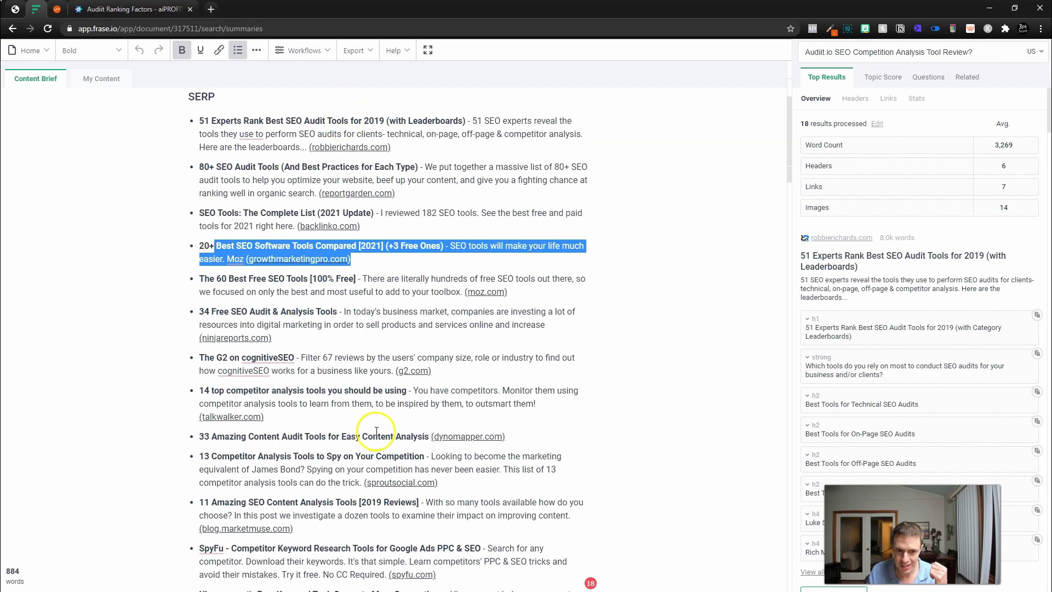
scroll(376, 426, up, 4)
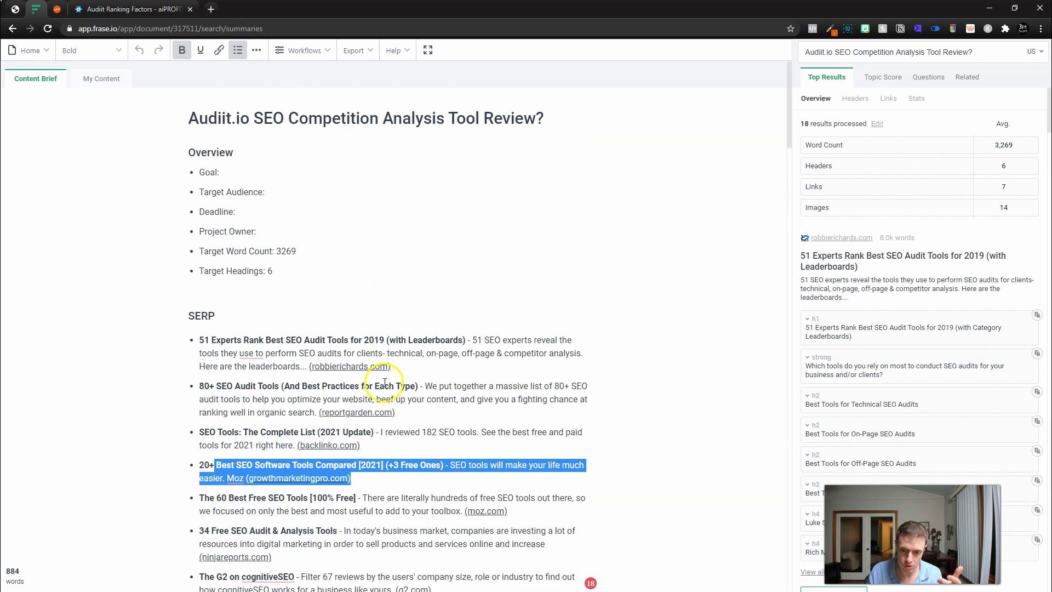
Step: Highlight the article title, undo the stray changes, and return to the Audiit averages report
drag(199, 119, 546, 119)
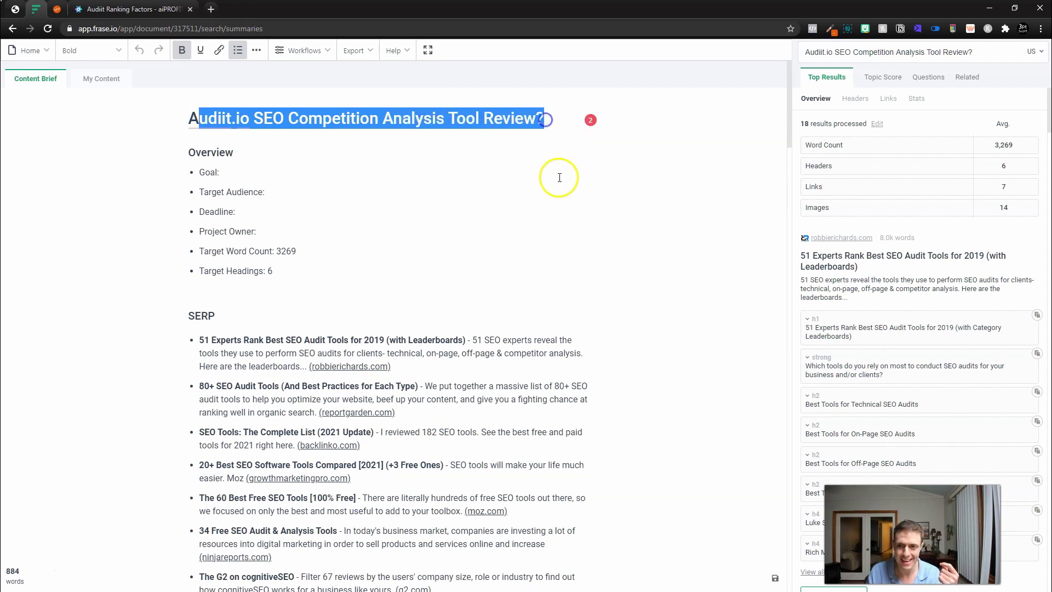
click(536, 130)
key(ctrl+z)
key(ctrl+z)
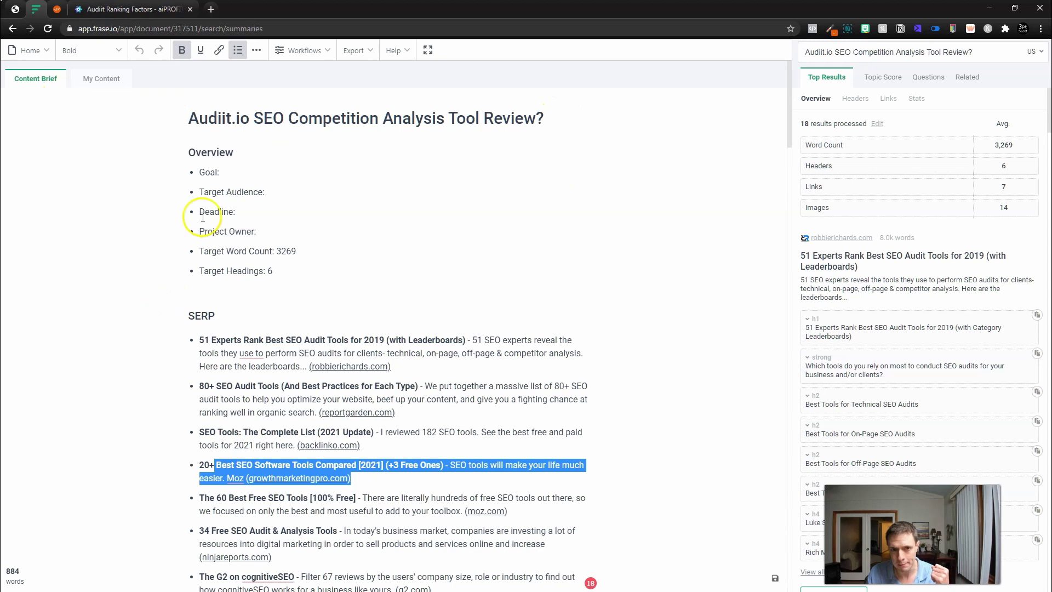
drag(187, 118, 492, 131)
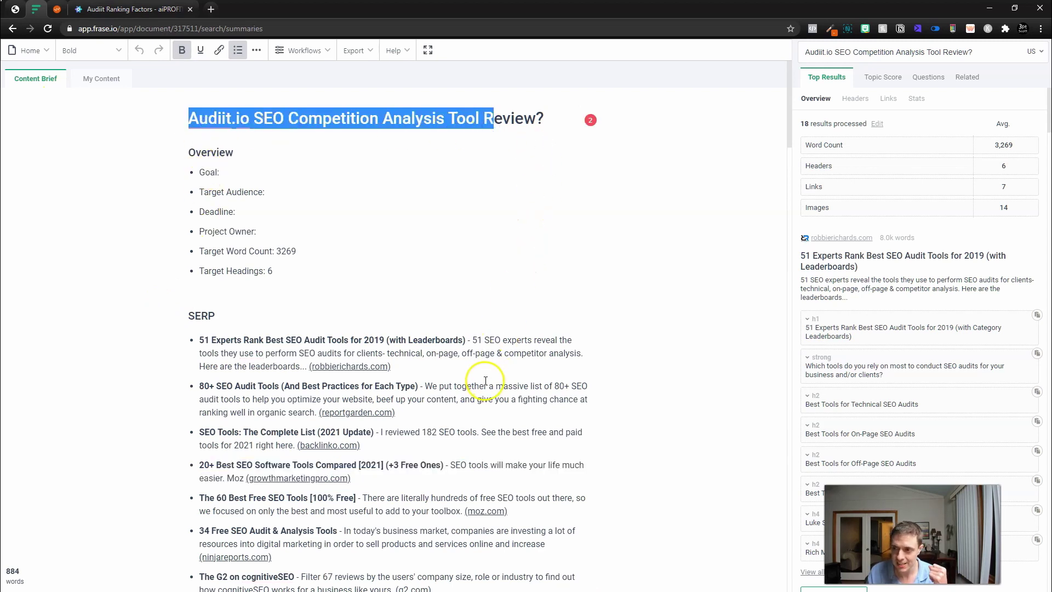
key(ctrl+z)
click(557, 117)
key(ctrl+z)
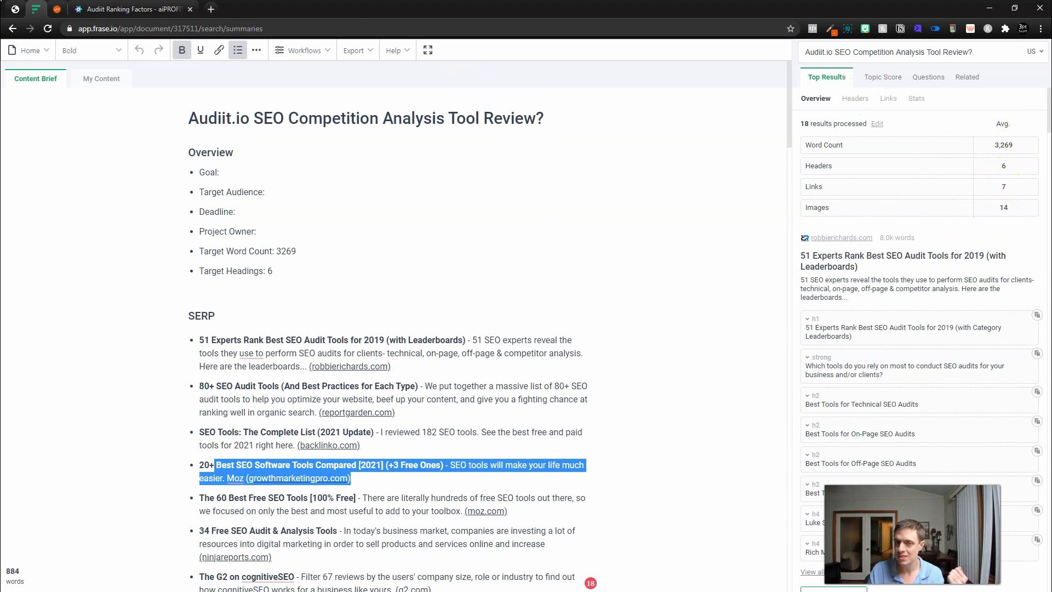
click(57, 9)
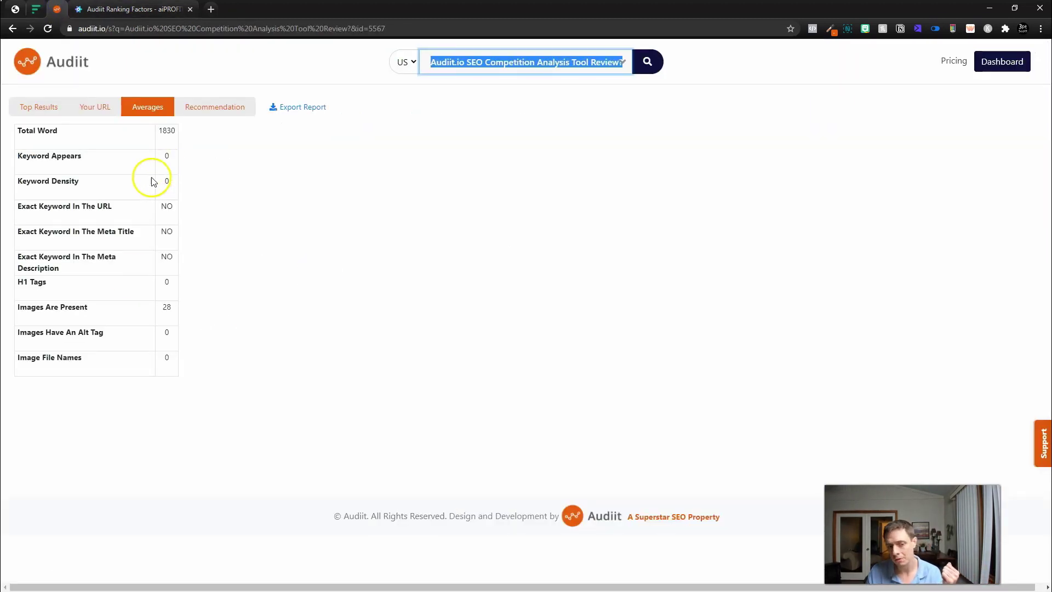